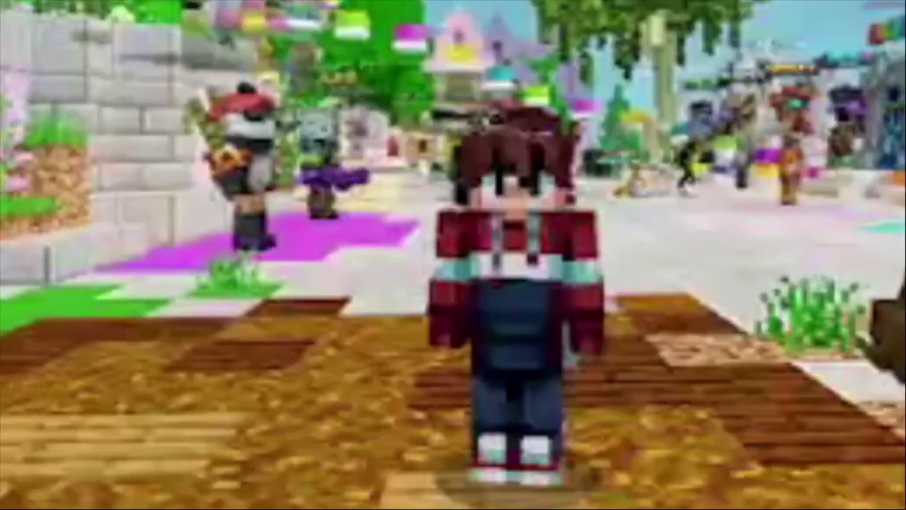
# Walk the player a little forward in the colourful Minecraft lobby
pyautogui.press('w')
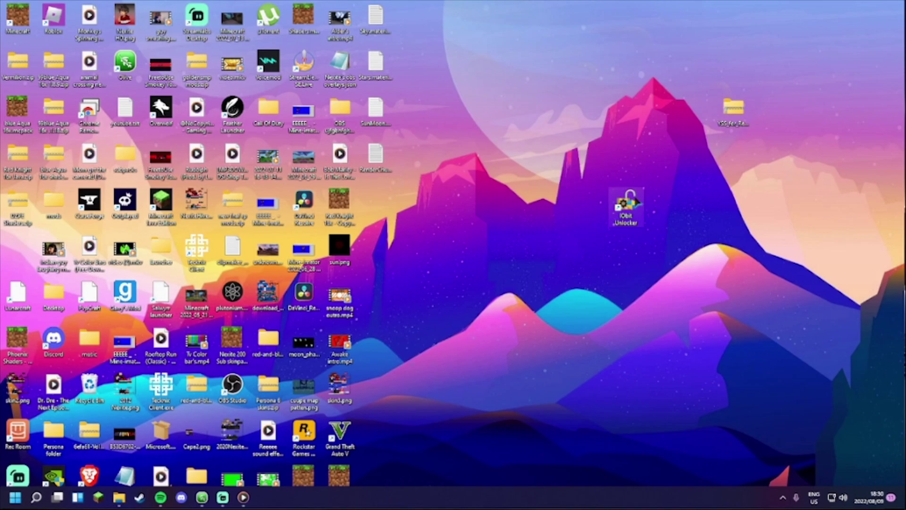
# Launch IObit Unlocker, decline its update offer, and begin adding a file
pyautogui.doubleClick(625, 205)
pyautogui.click(472, 313)
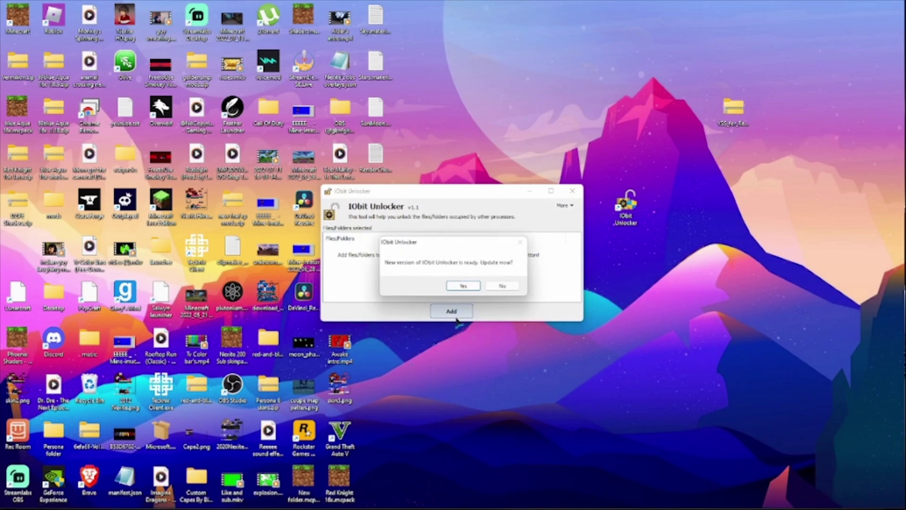
pyautogui.click(463, 285)
# Browse to C:\Program Files\WindowsApps\MinecraftUWP\data\renderer\materials in the file picker
pyautogui.doubleClick(437, 309)
pyautogui.scroll(-3, 473, 302)
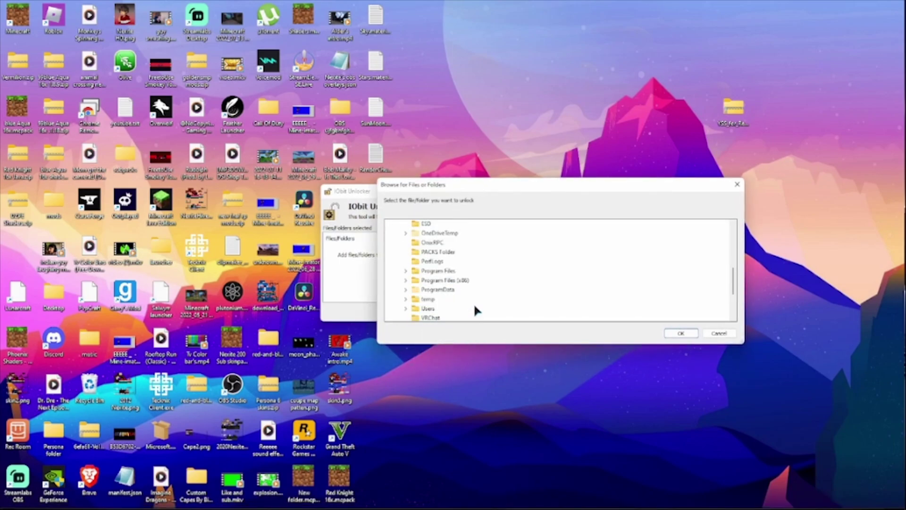
pyautogui.doubleClick(446, 269)
pyautogui.scroll(-5, 461, 285)
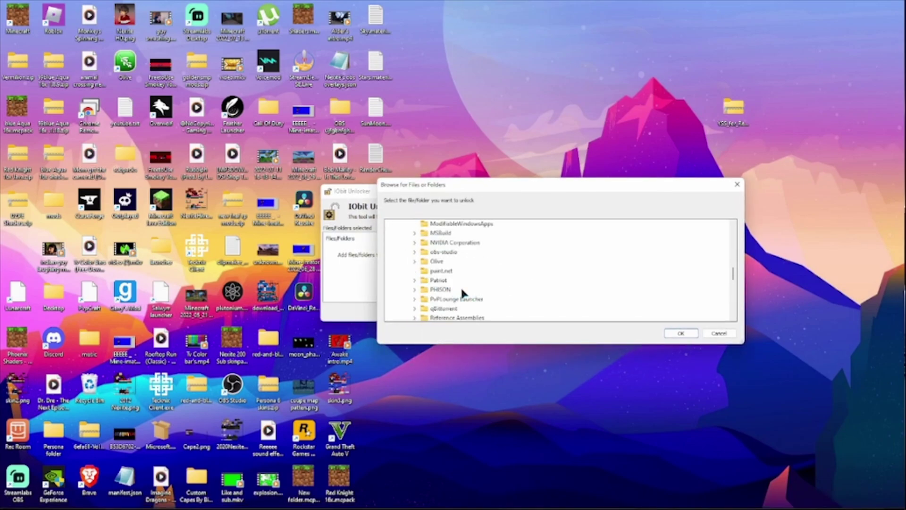
pyautogui.scroll(-3, 494, 307)
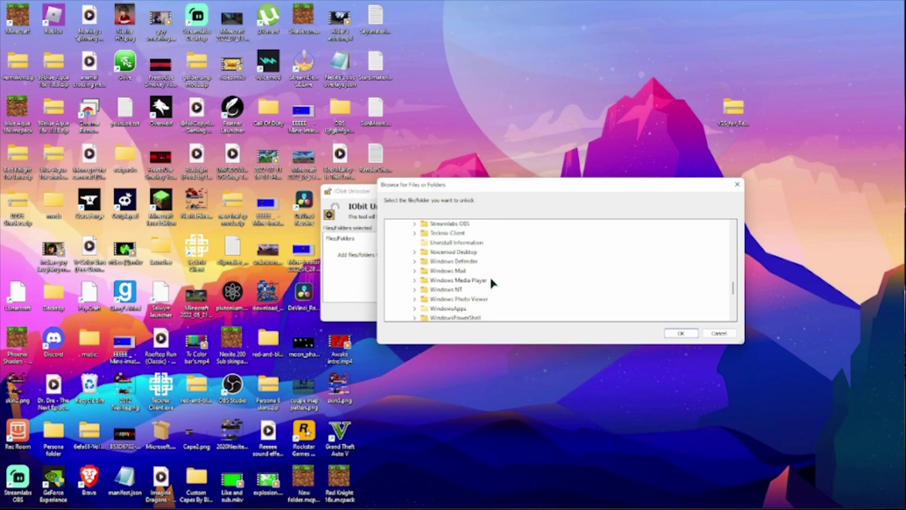
pyautogui.doubleClick(459, 300)
pyautogui.scroll(-12, 682, 274)
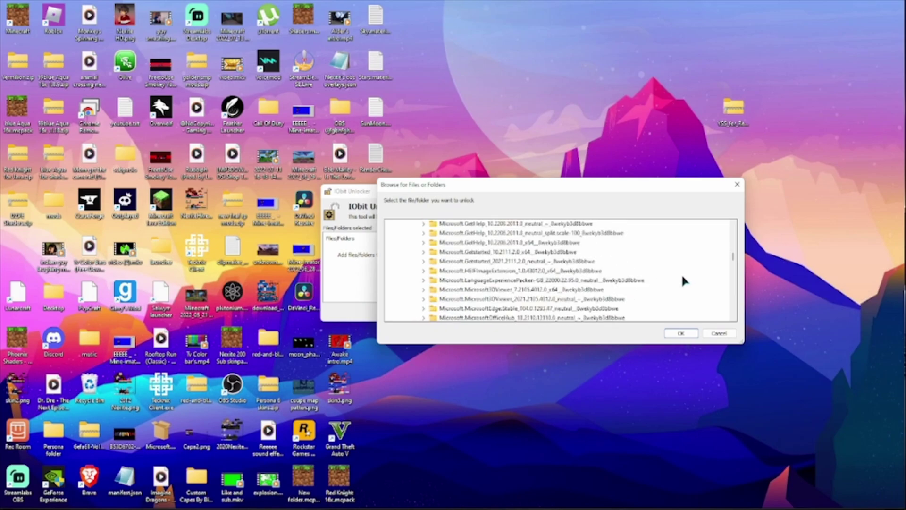
pyautogui.scroll(-1, 682, 277)
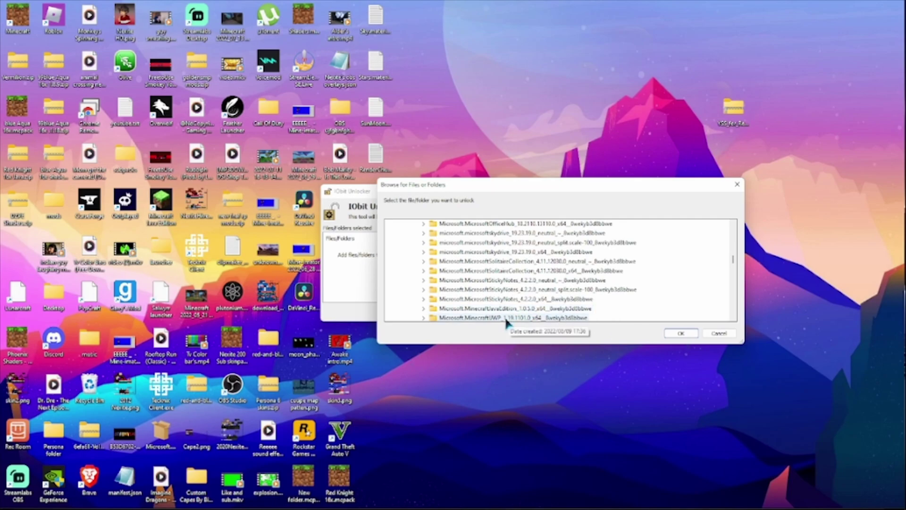
pyautogui.click(479, 318)
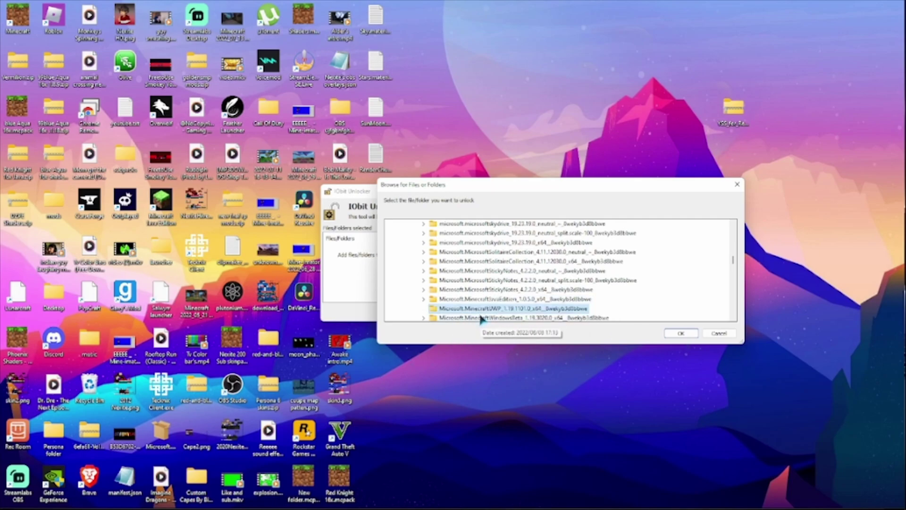
pyautogui.doubleClick(481, 318)
pyautogui.doubleClick(463, 252)
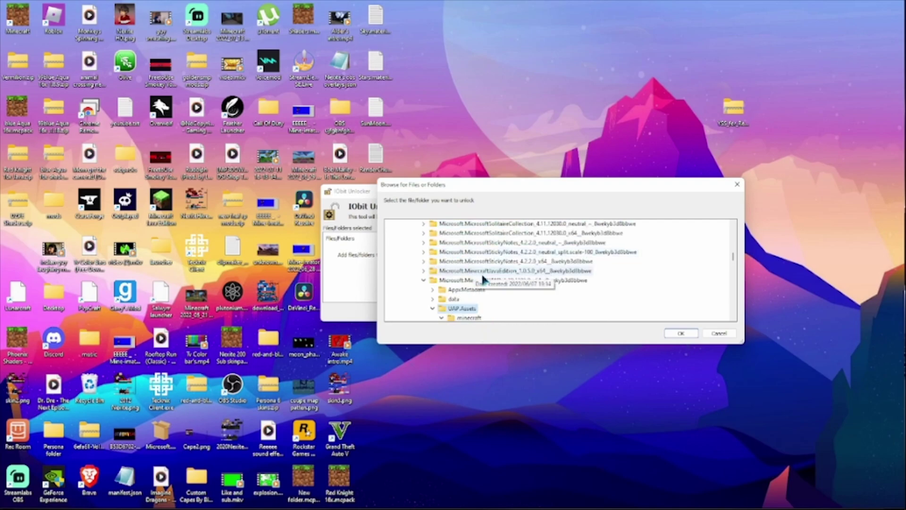
pyautogui.doubleClick(453, 298)
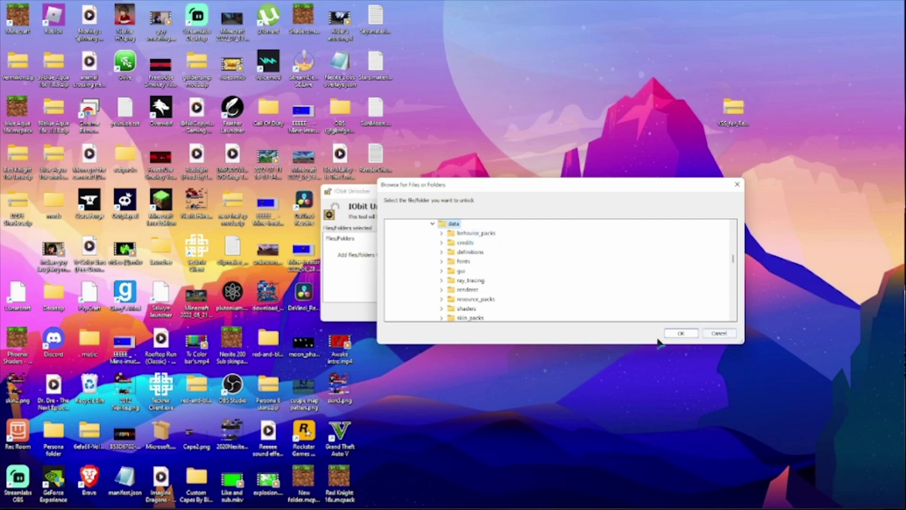
pyautogui.doubleClick(467, 289)
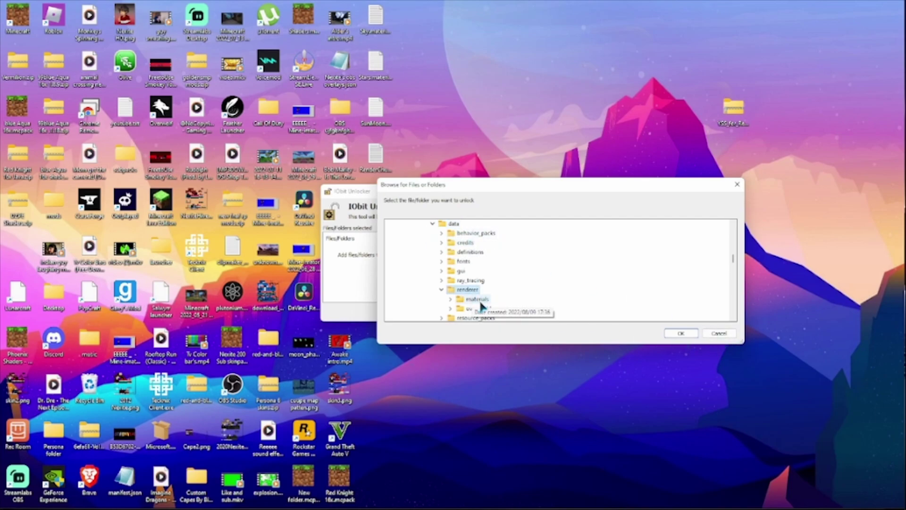
pyautogui.doubleClick(479, 304)
# Select RenderChunk.material.bin and add it to the unlock list
pyautogui.scroll(-10, 697, 282)
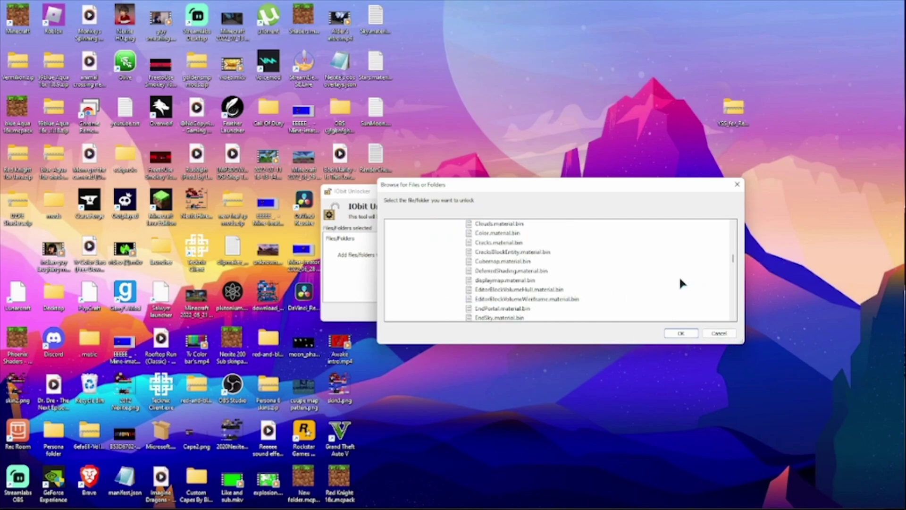
pyautogui.scroll(-6, 633, 281)
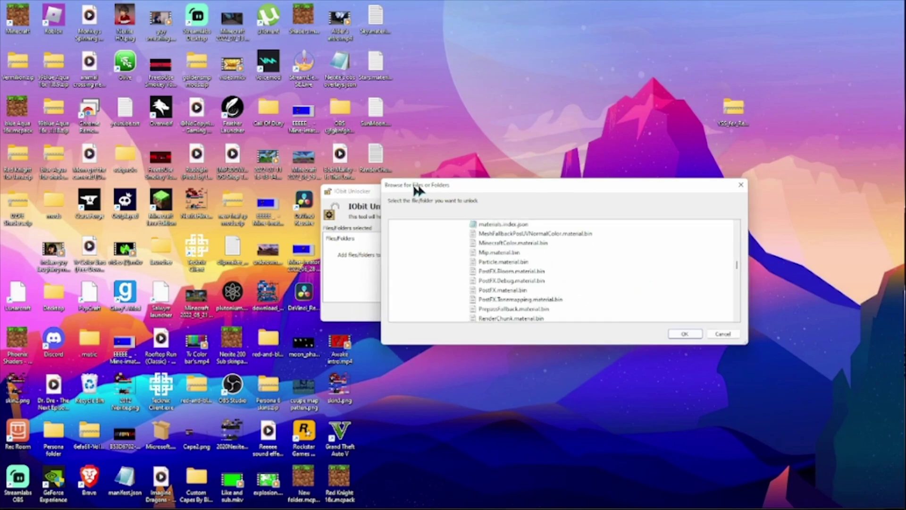
pyautogui.moveTo(415, 188); pyautogui.dragTo(505, 206)
pyautogui.moveTo(448, 166); pyautogui.dragTo(516, 57)
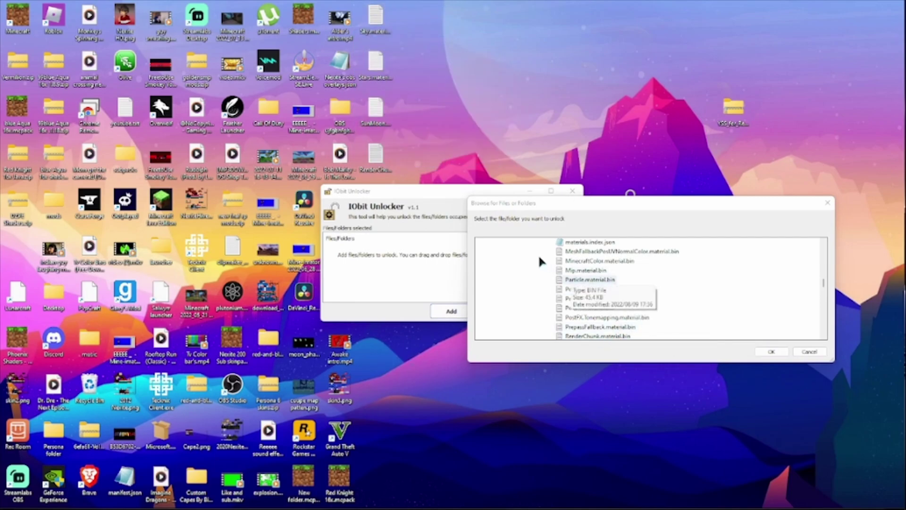
pyautogui.scroll(-2, 544, 244)
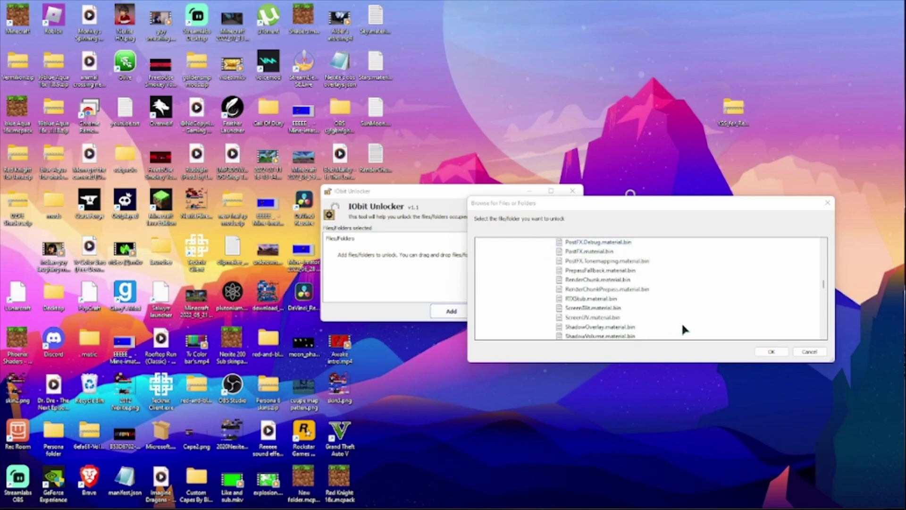
pyautogui.click(609, 280)
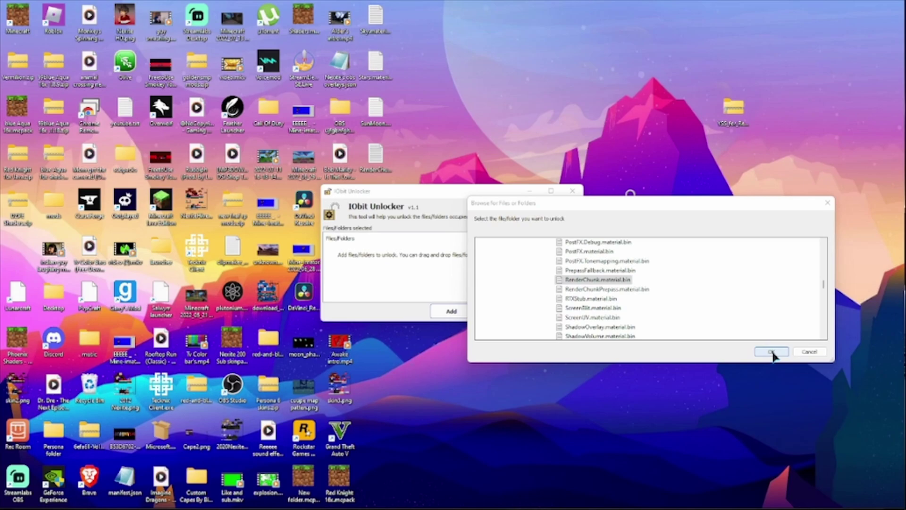
pyautogui.click(771, 352)
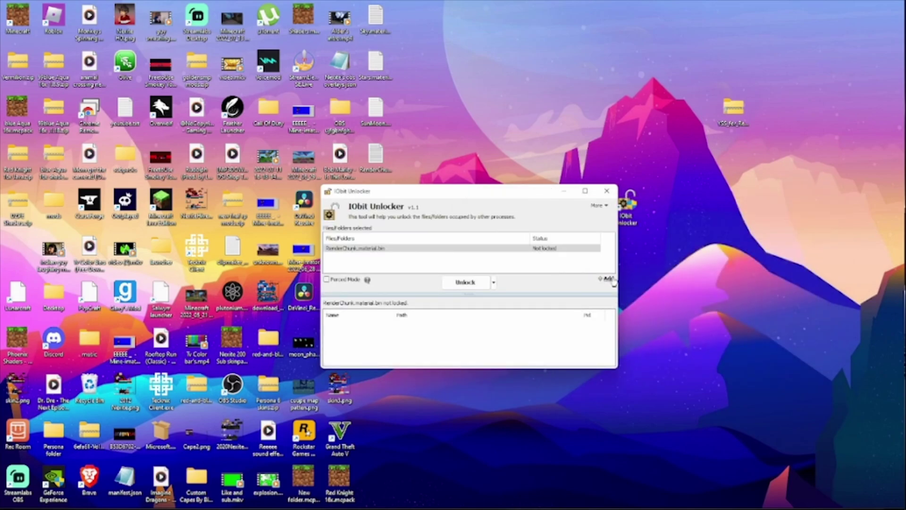
# Add another file, browsing again to MinecraftUWP\data\renderer\materials
pyautogui.click(610, 280)
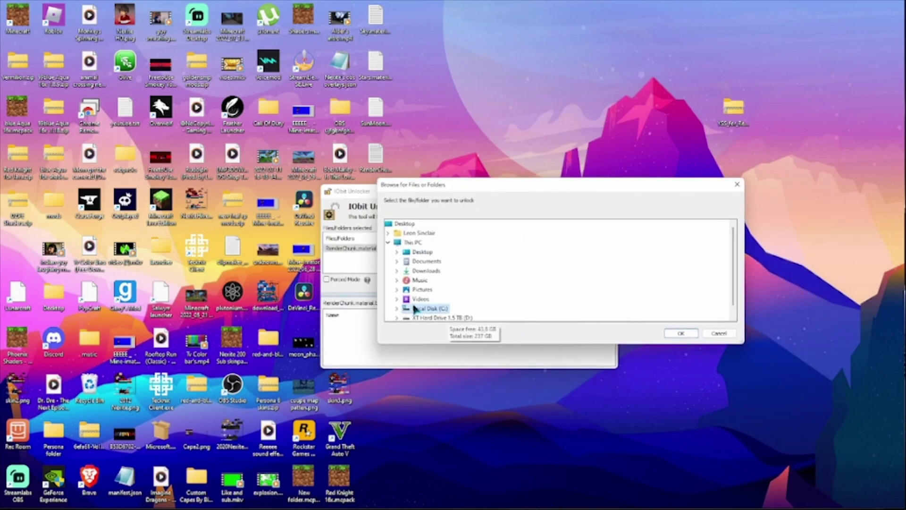
pyautogui.doubleClick(471, 304)
pyautogui.scroll(-3, 520, 297)
pyautogui.doubleClick(457, 271)
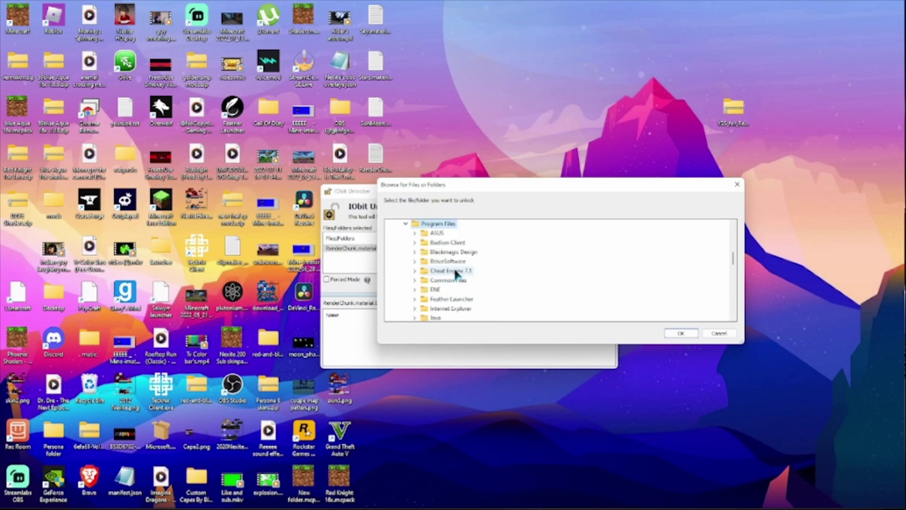
pyautogui.scroll(-5, 540, 262)
pyautogui.scroll(-6, 551, 279)
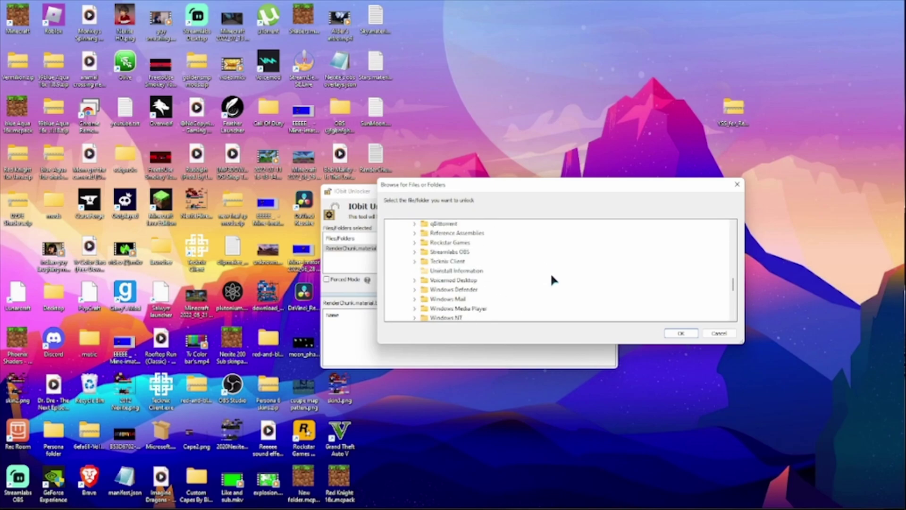
pyautogui.doubleClick(452, 309)
pyautogui.scroll(-6, 638, 268)
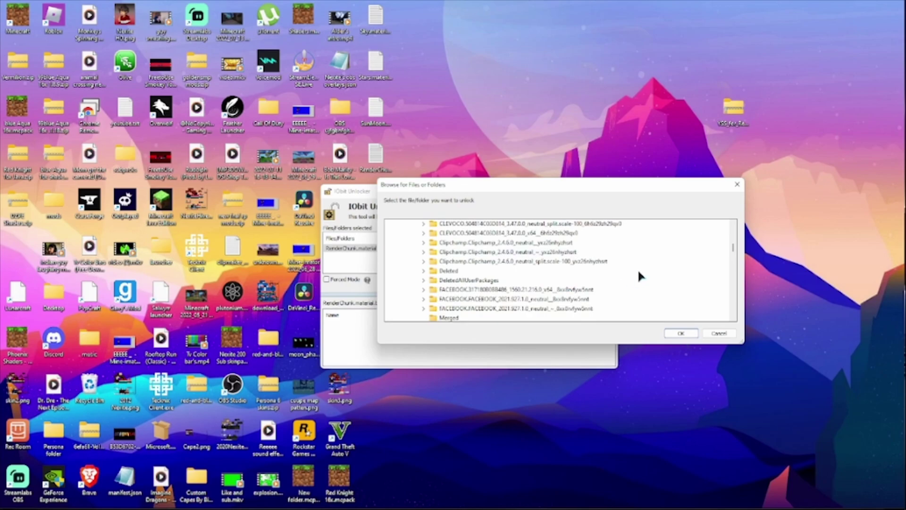
pyautogui.scroll(-5, 630, 257)
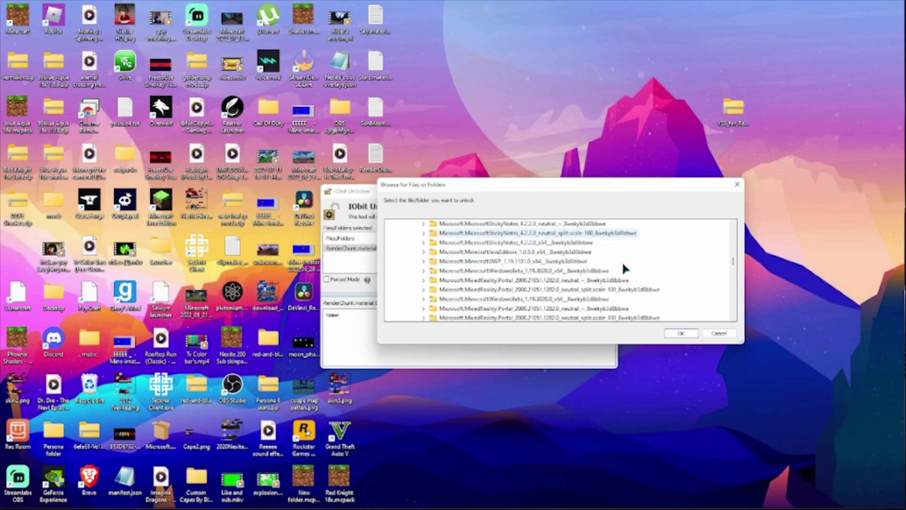
pyautogui.doubleClick(502, 261)
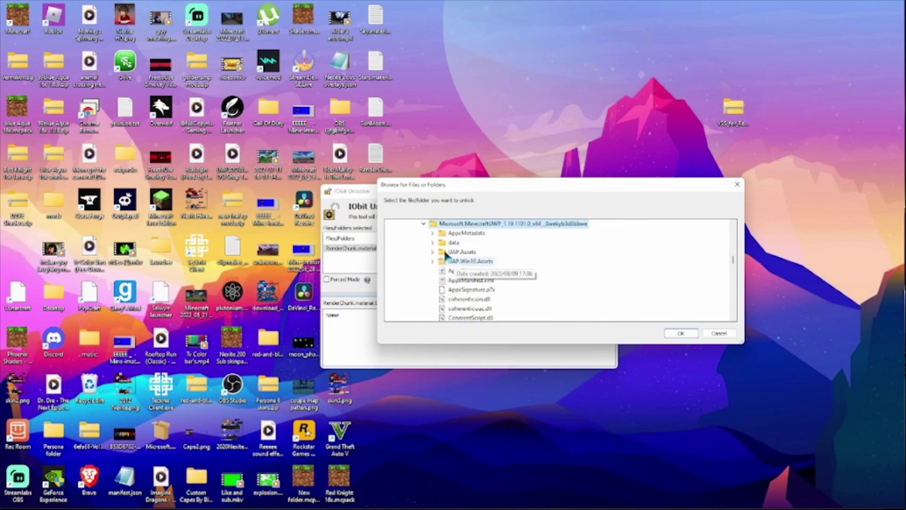
pyautogui.doubleClick(446, 255)
pyautogui.scroll(-3, 509, 256)
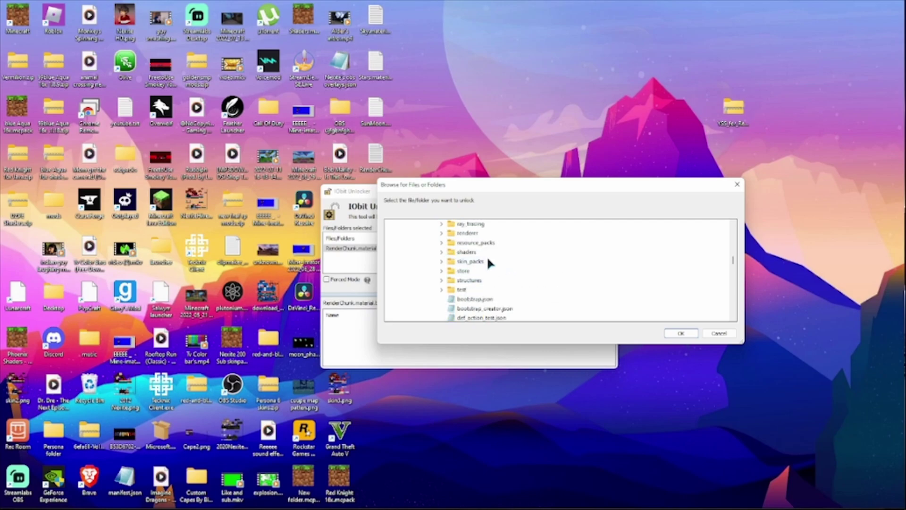
pyautogui.doubleClick(494, 232)
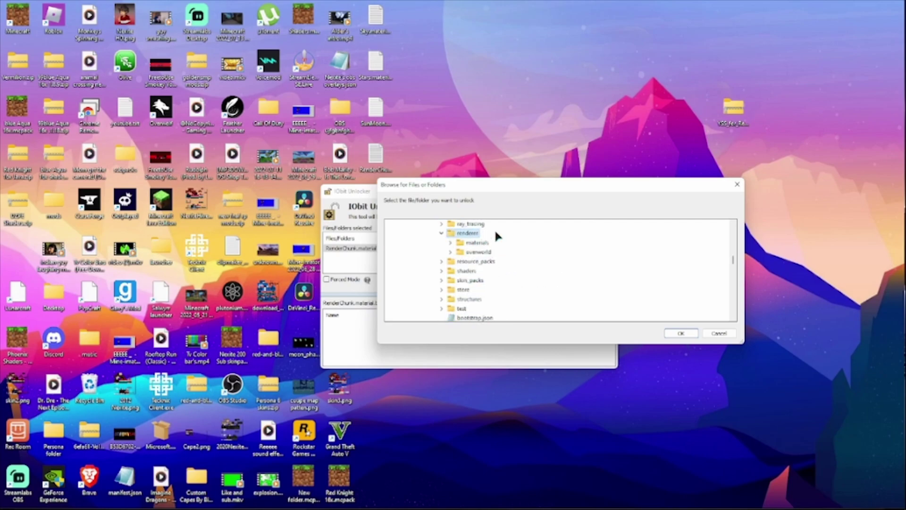
pyautogui.doubleClick(462, 241)
# Select Sky.material.bin and add it to the unlock list
pyautogui.scroll(-4, 608, 259)
pyautogui.scroll(-6, 609, 263)
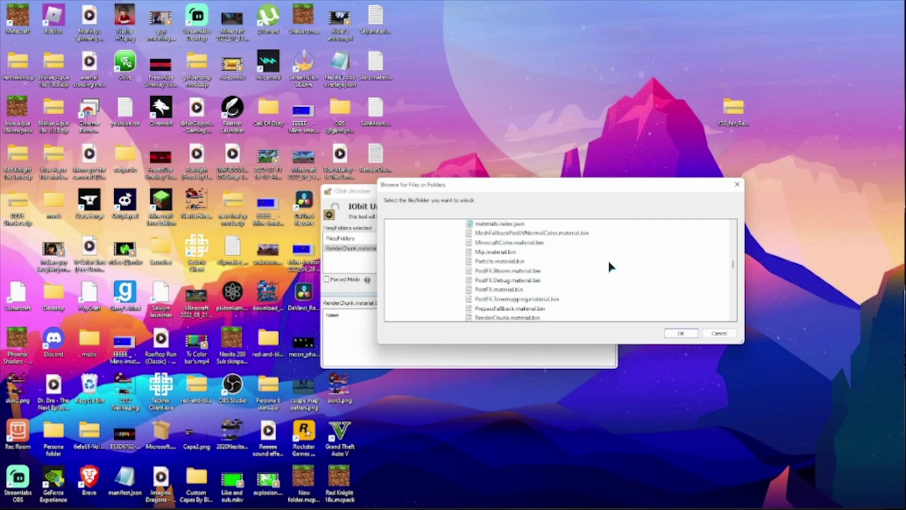
pyautogui.scroll(-2, 513, 275)
pyautogui.scroll(5, 513, 276)
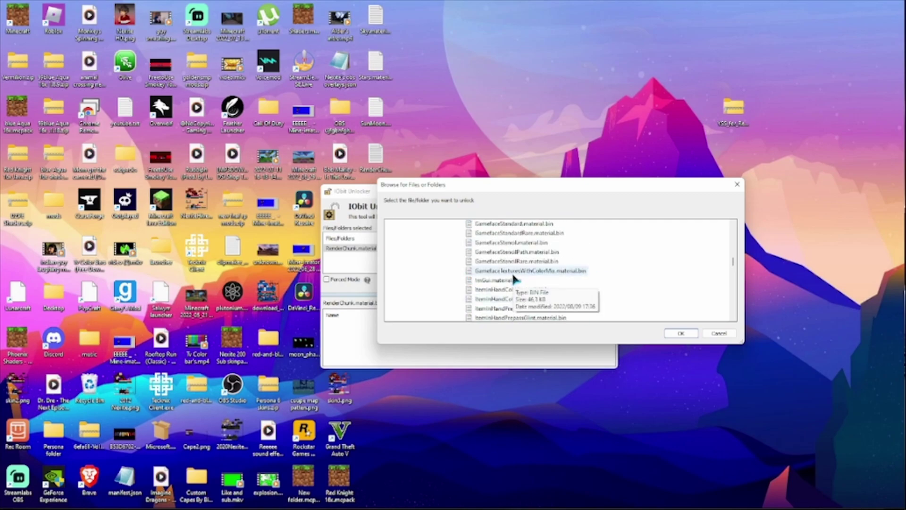
pyautogui.scroll(12, 513, 279)
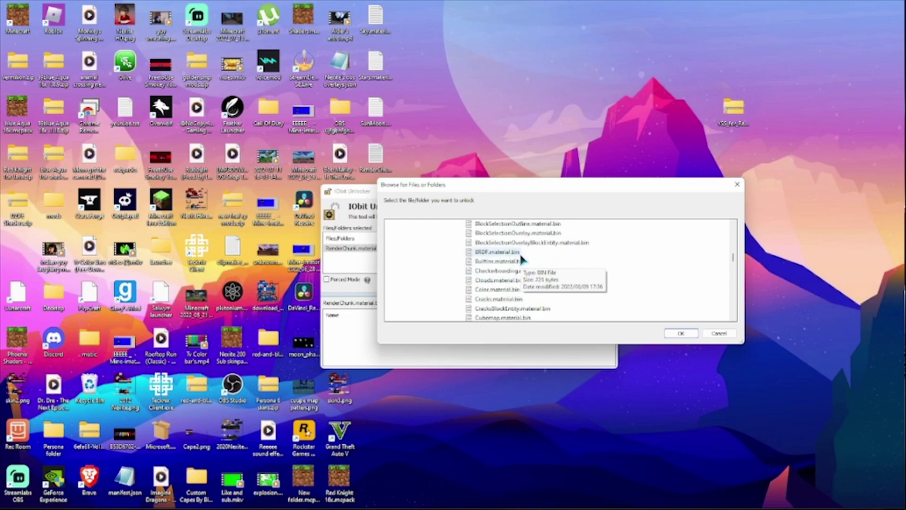
pyautogui.scroll(2, 515, 258)
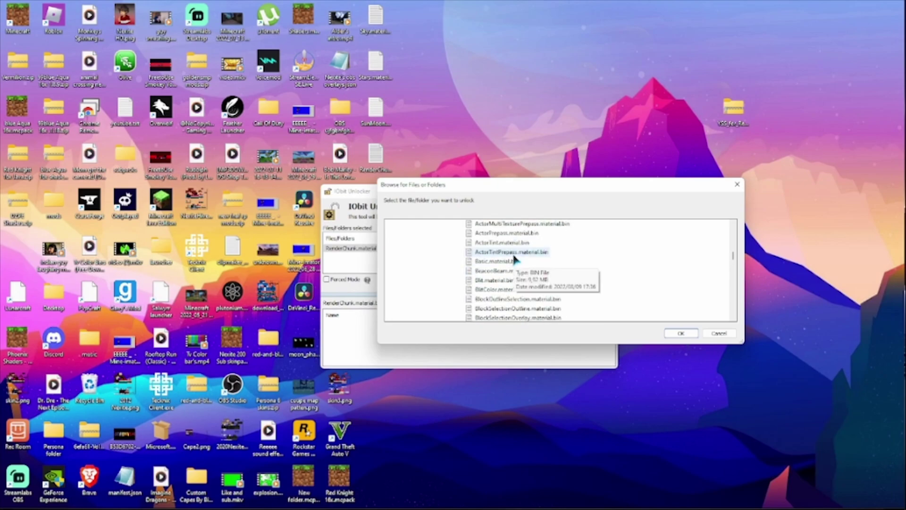
pyautogui.scroll(2, 514, 258)
pyautogui.scroll(-5, 515, 259)
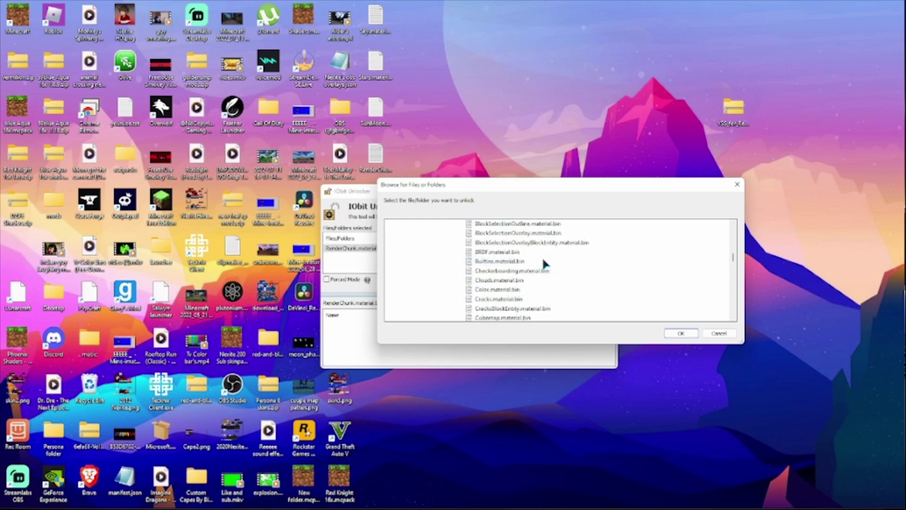
pyautogui.scroll(-6, 543, 260)
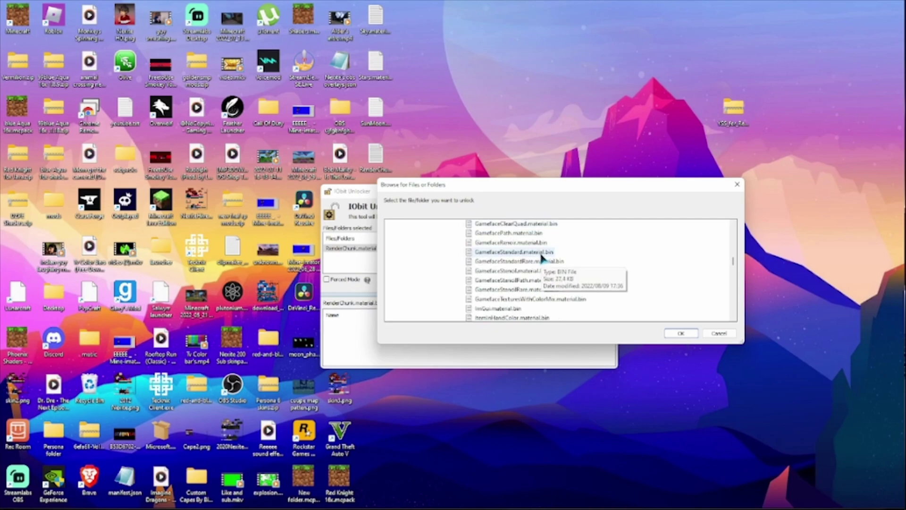
pyautogui.scroll(-4, 542, 257)
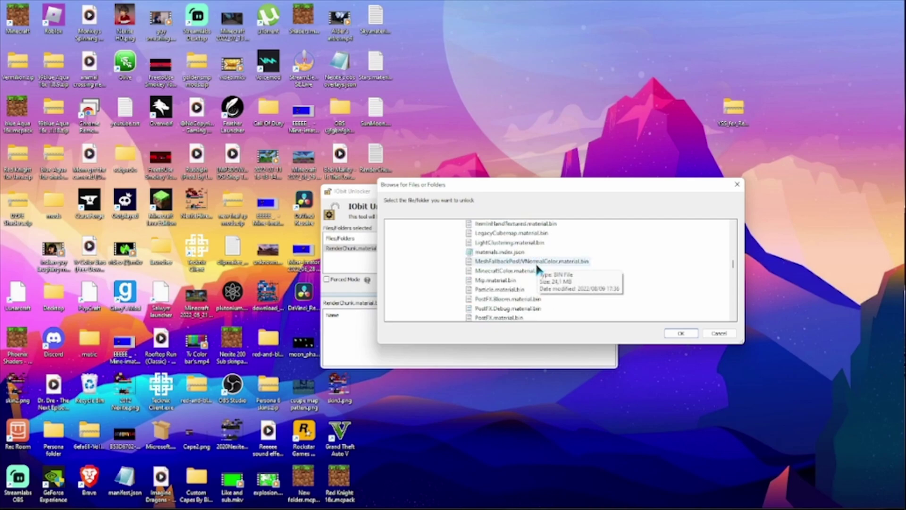
pyautogui.scroll(-3, 514, 262)
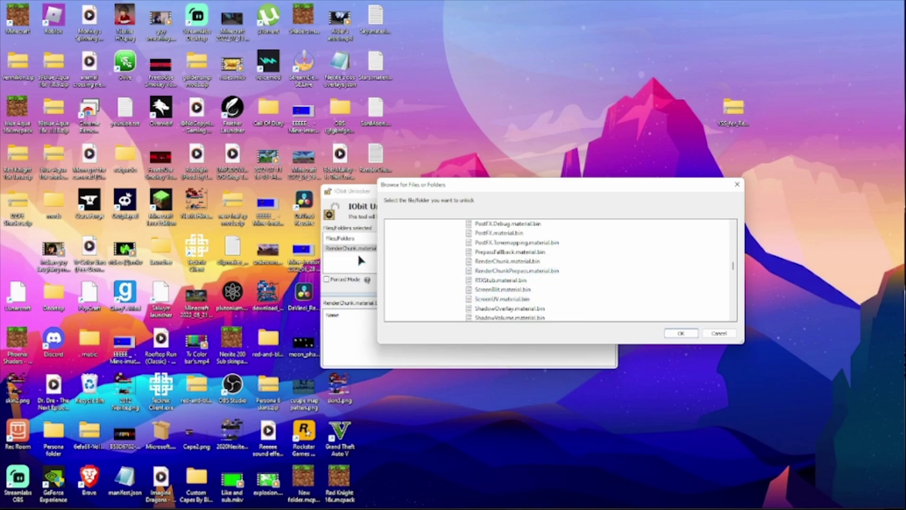
pyautogui.scroll(-1, 537, 299)
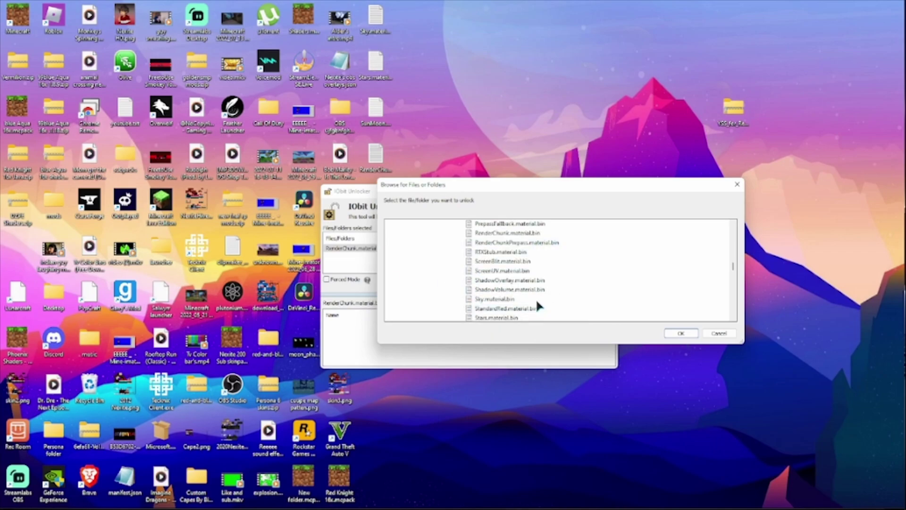
pyautogui.click(494, 299)
pyautogui.click(679, 334)
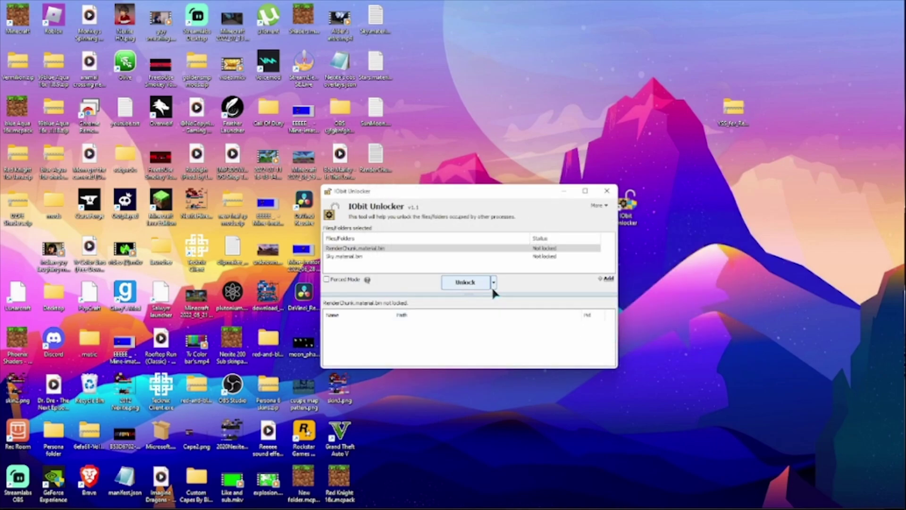
pyautogui.click(492, 284)
# Cancel the Unlock & Move destination picker and begin adding another file
pyautogui.click(522, 318)
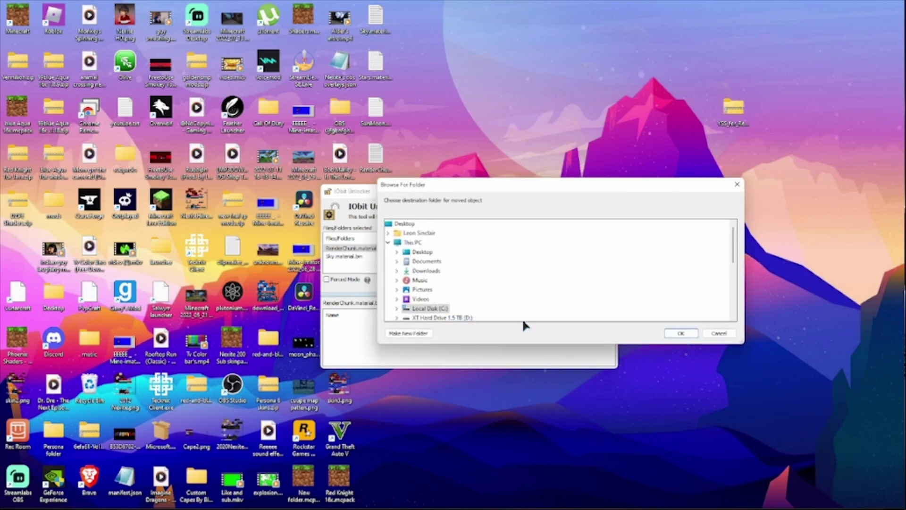
pyautogui.click(718, 333)
pyautogui.click(608, 280)
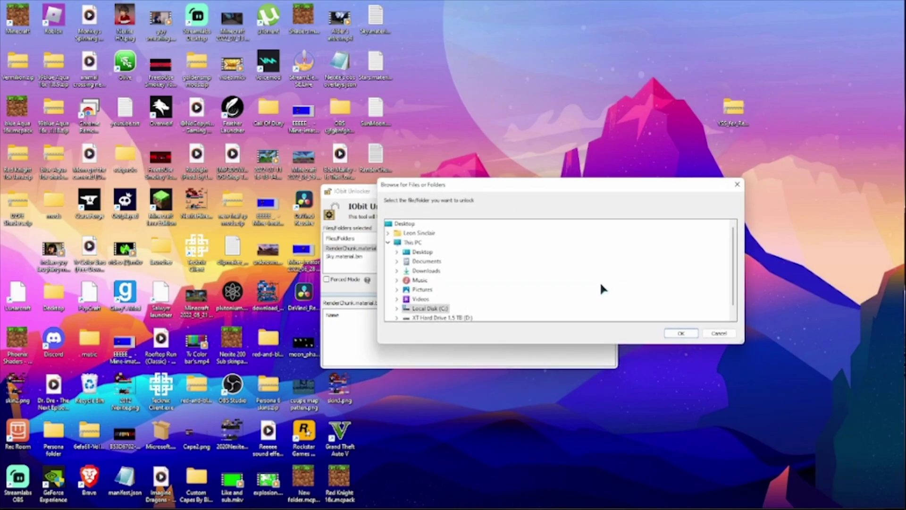
# Browse through WindowsApps to MinecraftUWP\data\renderer\materials
pyautogui.doubleClick(435, 309)
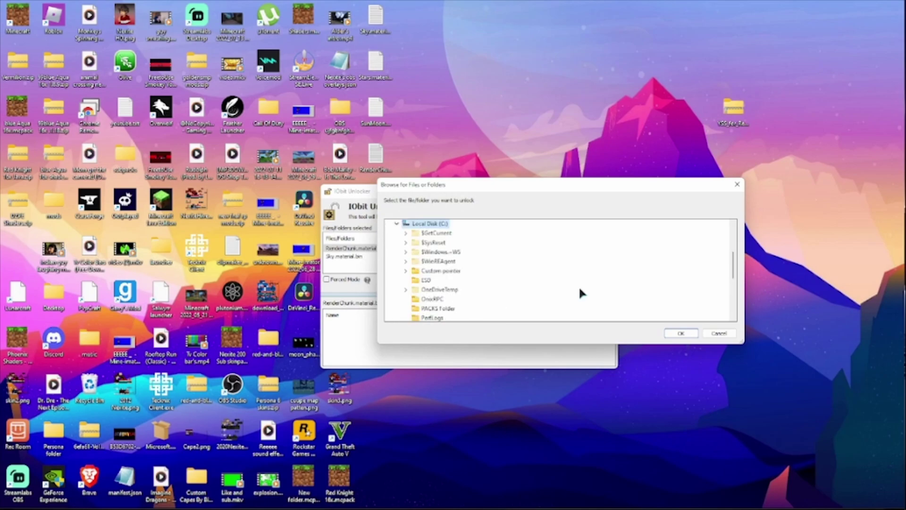
pyautogui.scroll(-10, 453, 297)
pyautogui.scroll(-5, 583, 266)
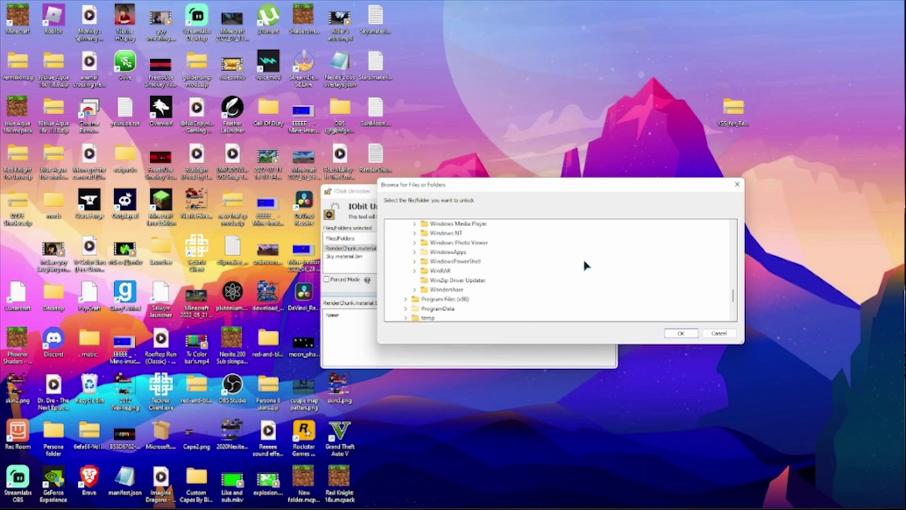
pyautogui.doubleClick(451, 261)
pyautogui.scroll(-15, 609, 284)
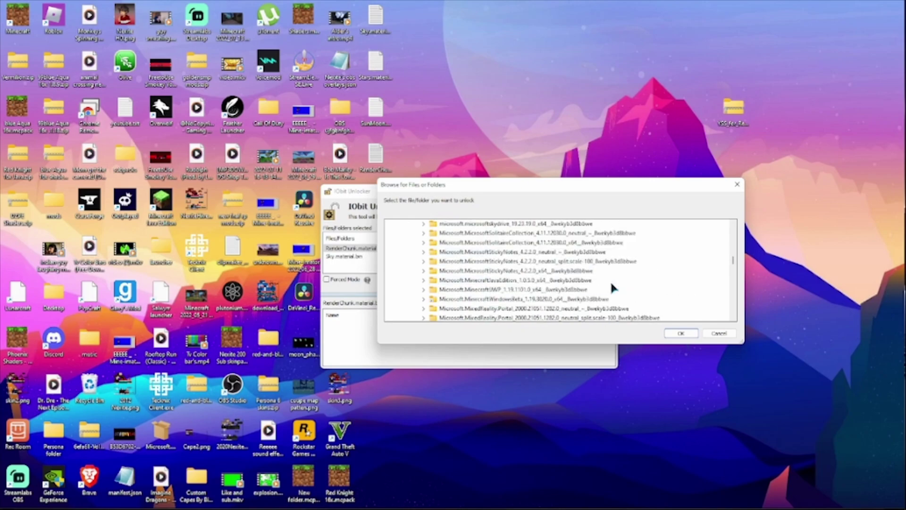
pyautogui.doubleClick(522, 289)
pyautogui.doubleClick(453, 243)
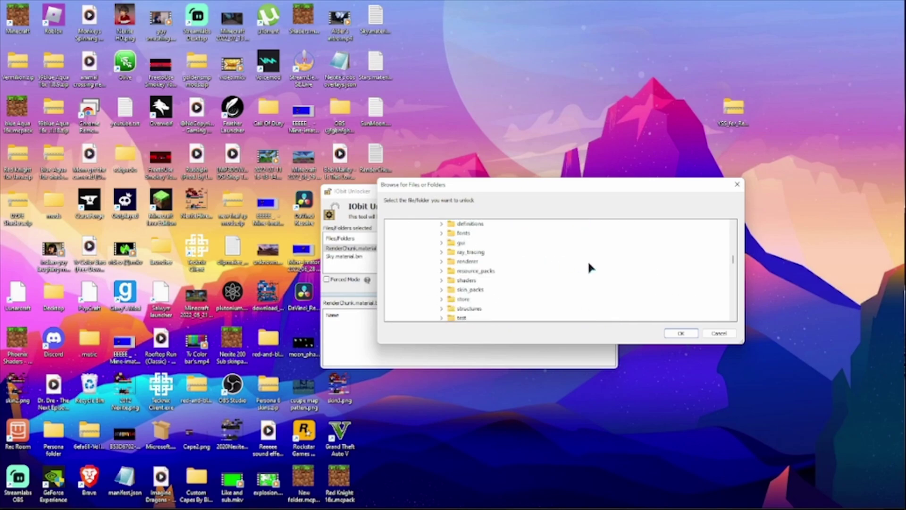
pyautogui.doubleClick(461, 262)
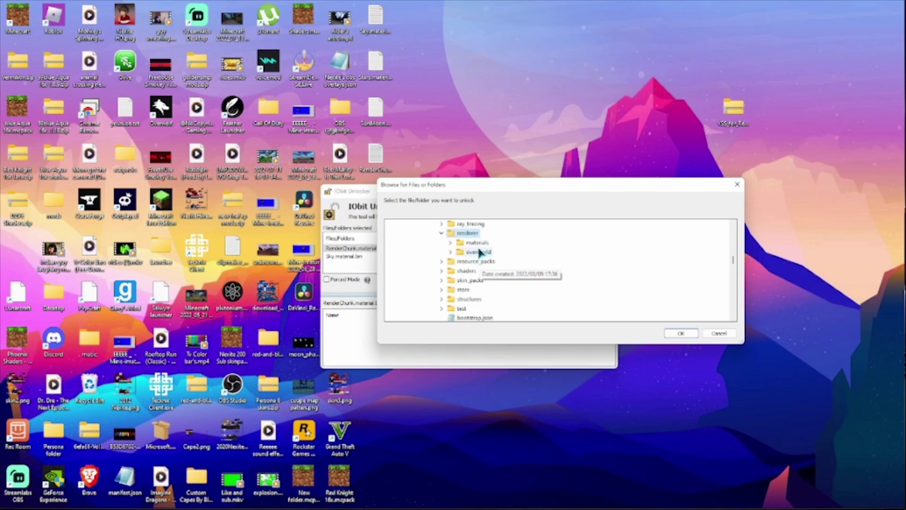
pyautogui.doubleClick(479, 257)
# Select Stars.material.bin and add it to the unlock list
pyautogui.scroll(-3, 559, 274)
pyautogui.scroll(-6, 557, 291)
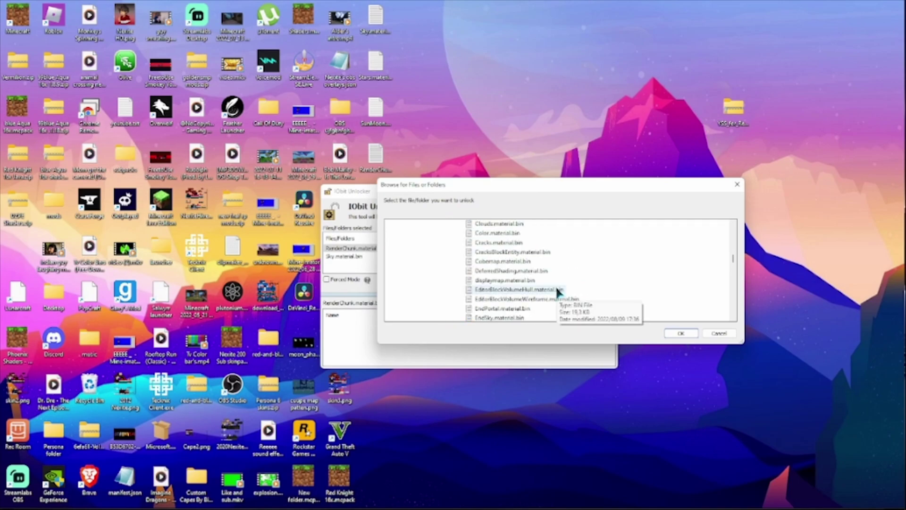
pyautogui.scroll(-10, 557, 289)
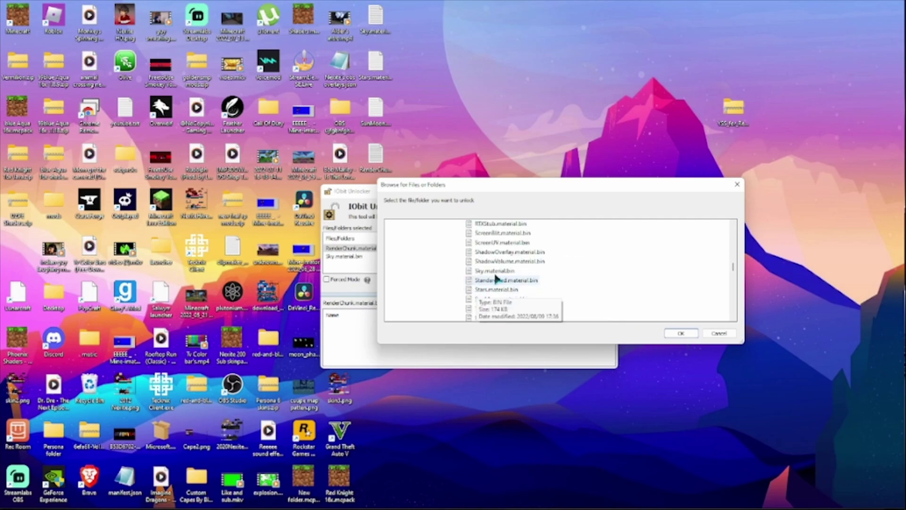
pyautogui.click(499, 290)
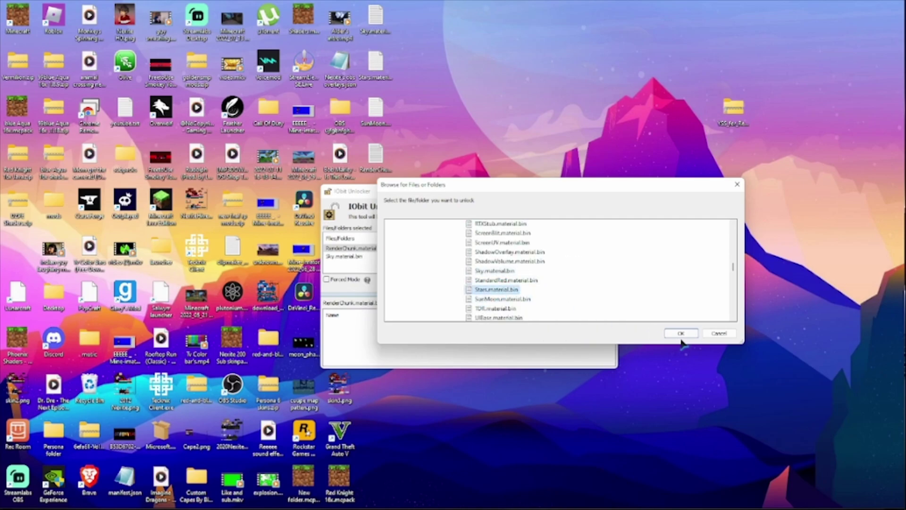
pyautogui.click(681, 333)
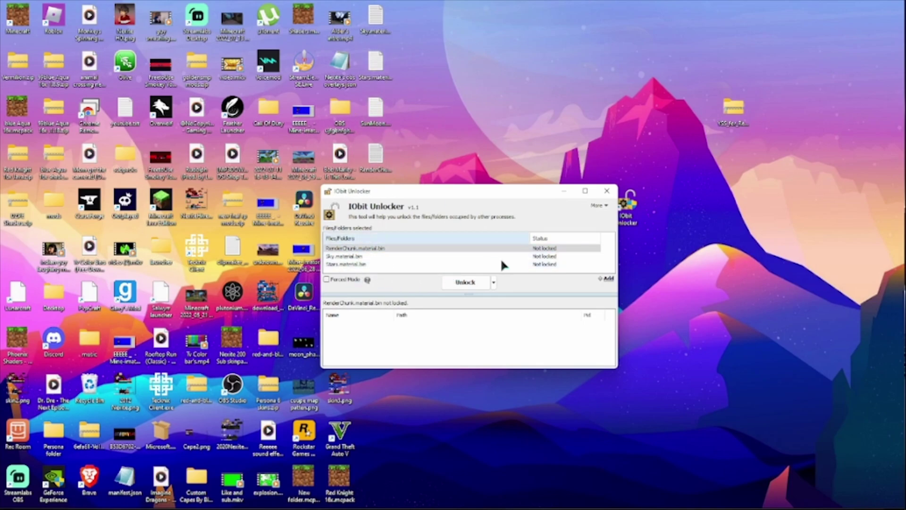
# Add another file, browsing to Program Files\WindowsApps\MinecraftUWP\data\renderer\materials
pyautogui.click(604, 279)
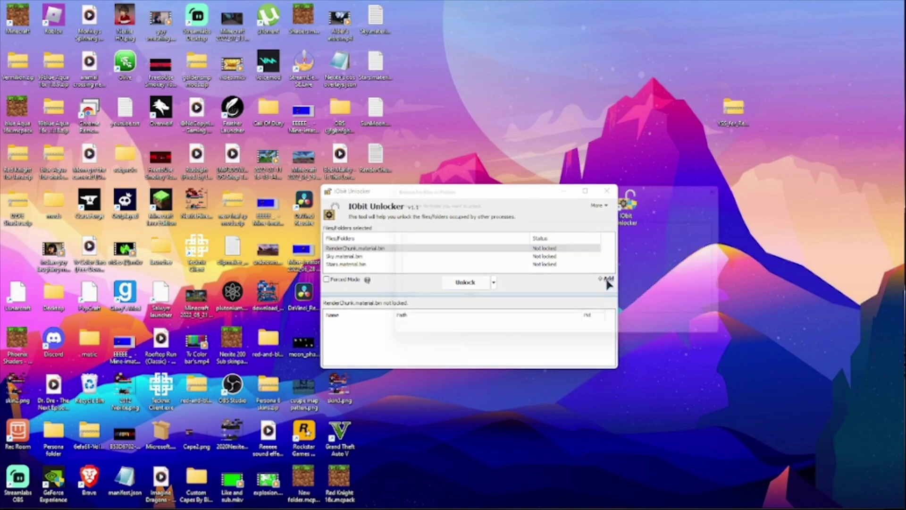
pyautogui.doubleClick(434, 308)
pyautogui.scroll(-5, 478, 283)
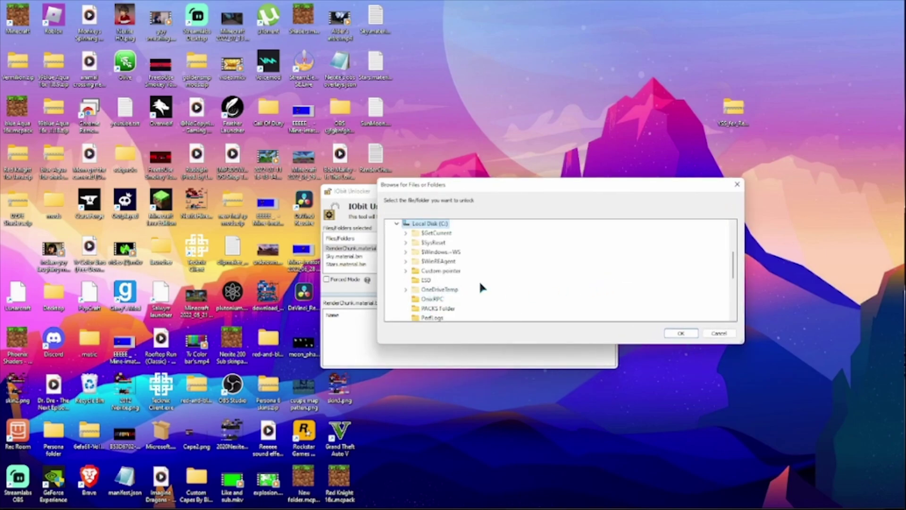
pyautogui.doubleClick(438, 270)
pyautogui.scroll(-10, 588, 255)
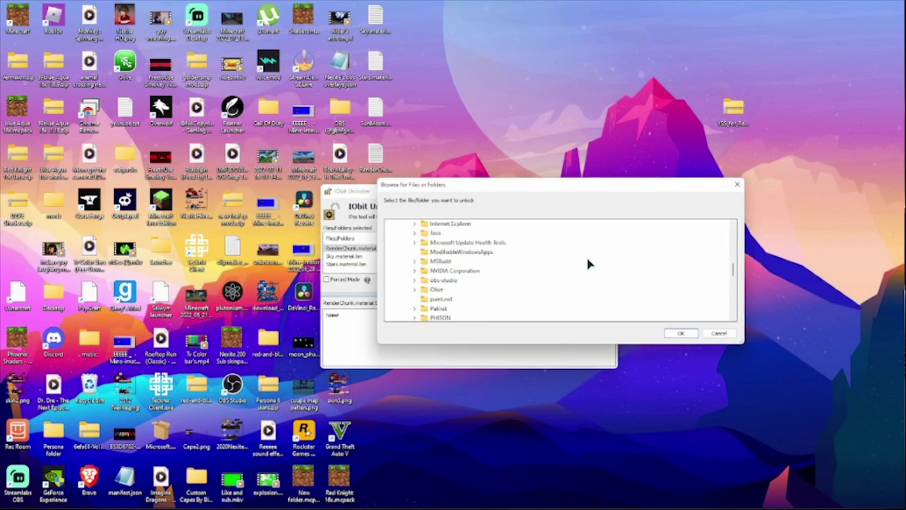
pyautogui.doubleClick(483, 279)
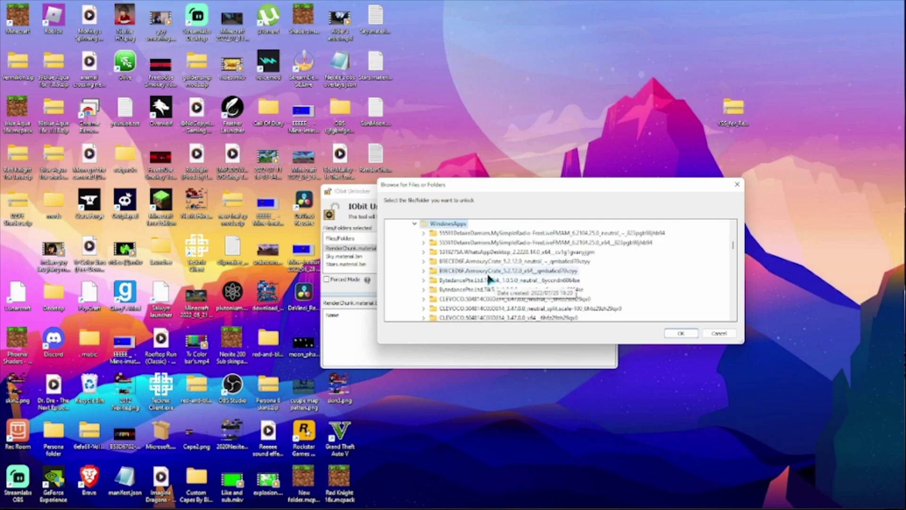
pyautogui.scroll(-5, 601, 260)
pyautogui.scroll(-8, 601, 261)
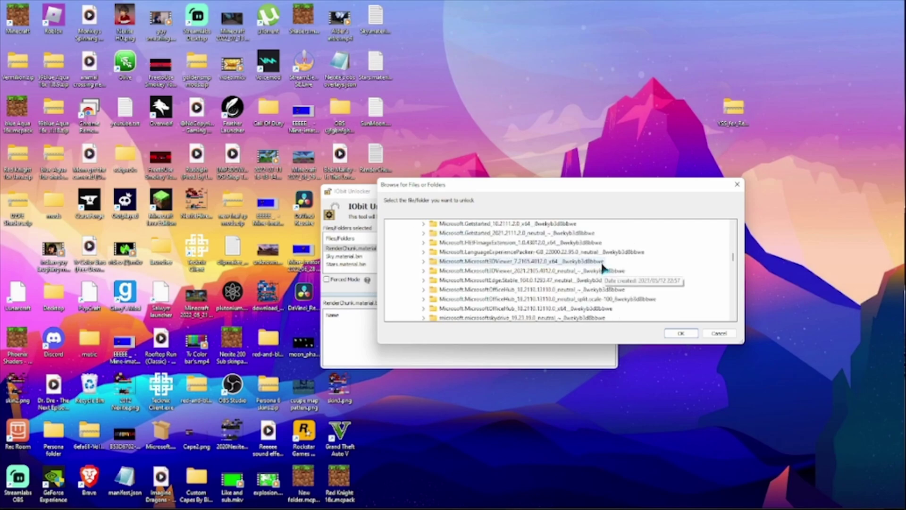
pyautogui.scroll(-2, 588, 271)
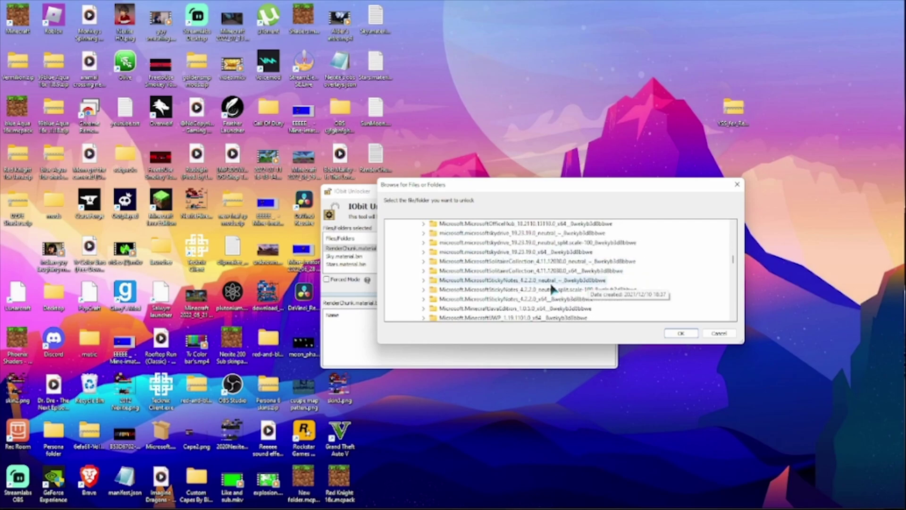
pyautogui.doubleClick(502, 316)
pyautogui.doubleClick(454, 242)
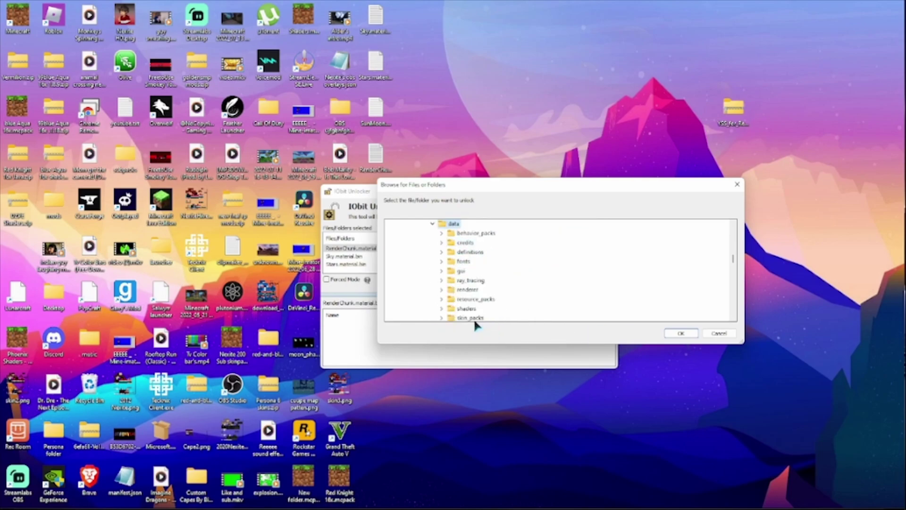
pyautogui.doubleClick(467, 289)
pyautogui.doubleClick(477, 299)
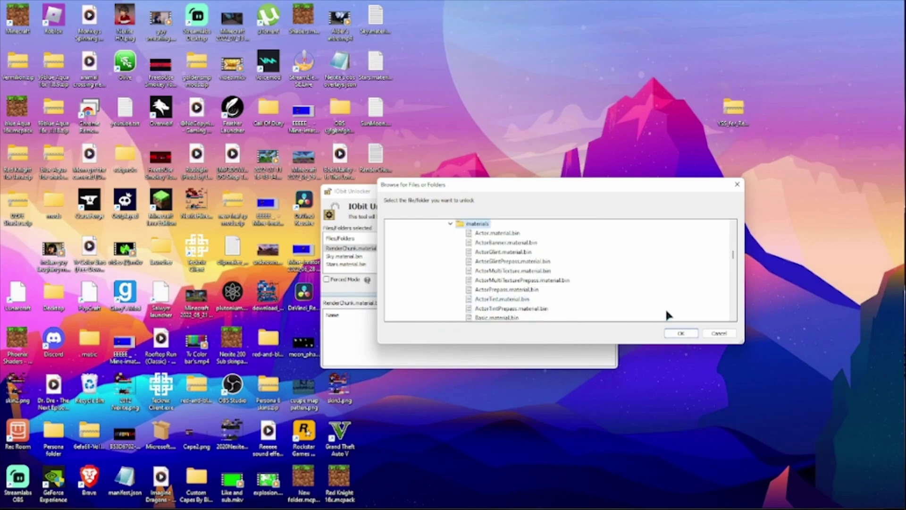
# Pick SunMoon.material.bin from the materials list and add it as a fourth entry
pyautogui.scroll(-8, 653, 277)
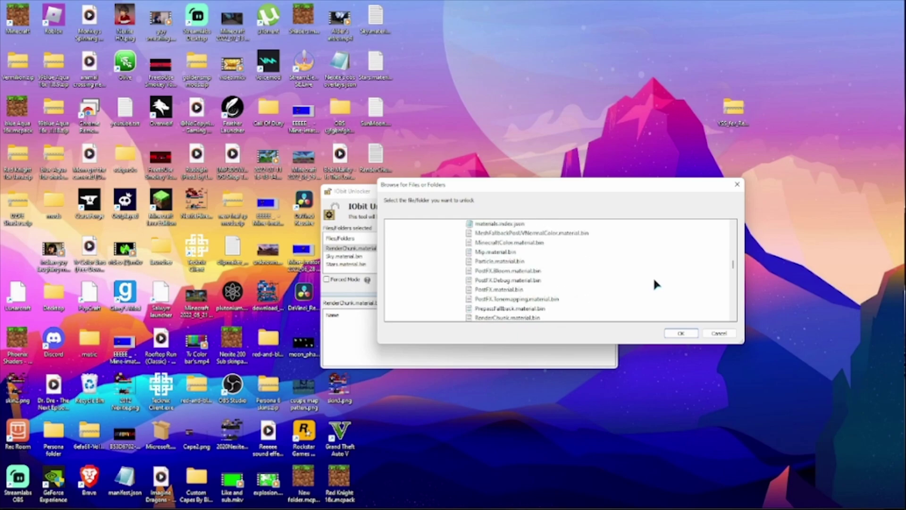
pyautogui.scroll(-3, 654, 280)
pyautogui.scroll(-2, 537, 290)
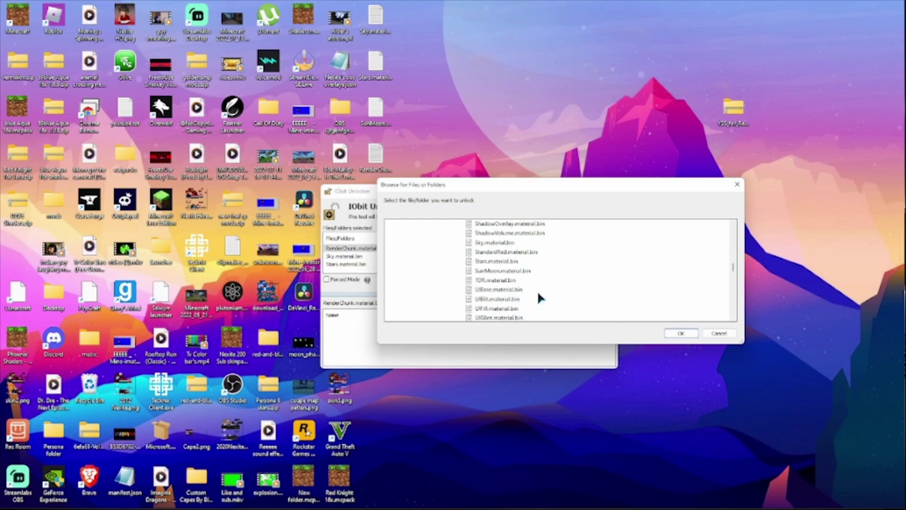
pyautogui.scroll(5, 538, 293)
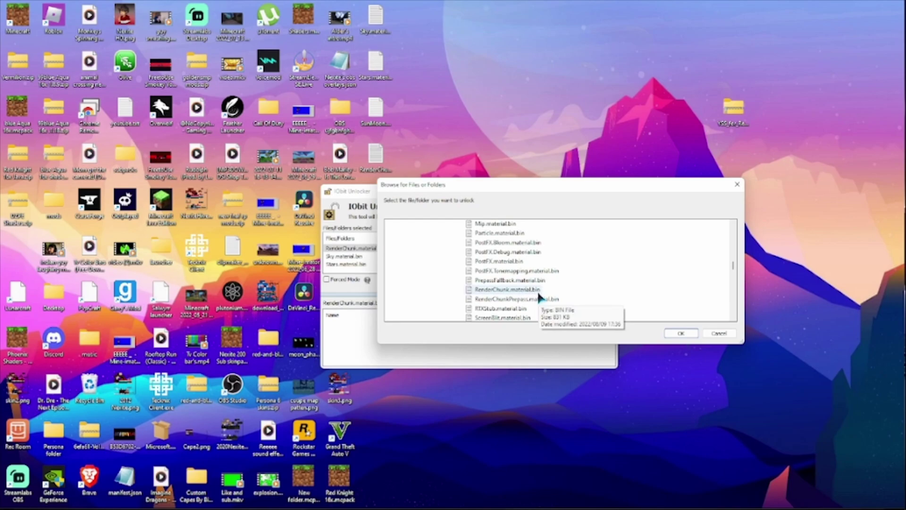
pyautogui.scroll(1, 538, 290)
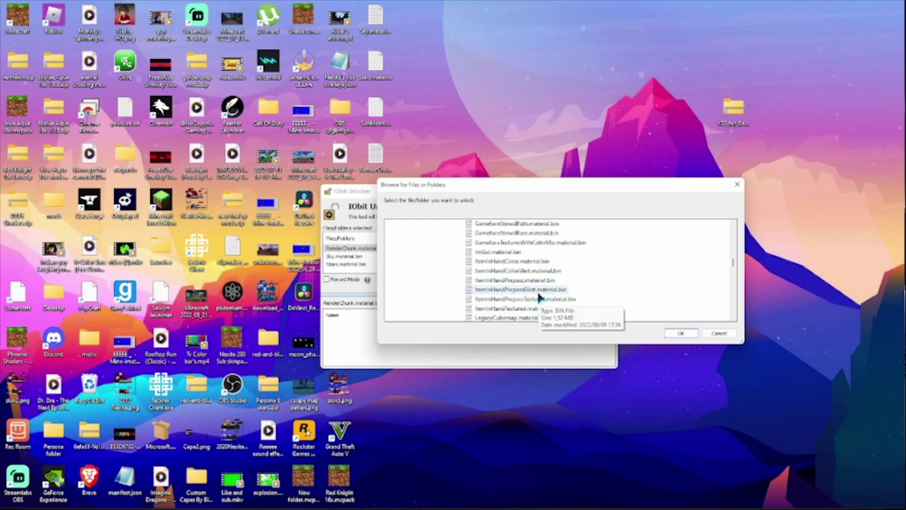
pyautogui.scroll(-1, 537, 290)
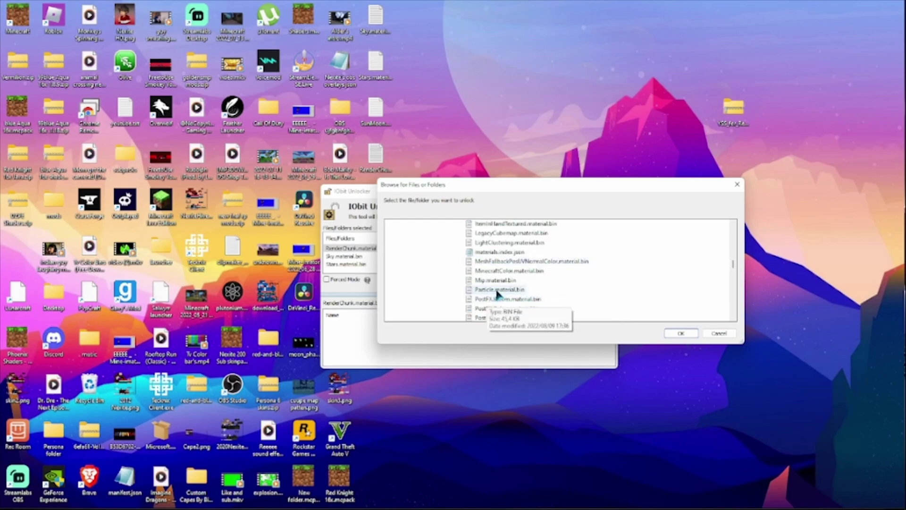
pyautogui.scroll(8, 500, 289)
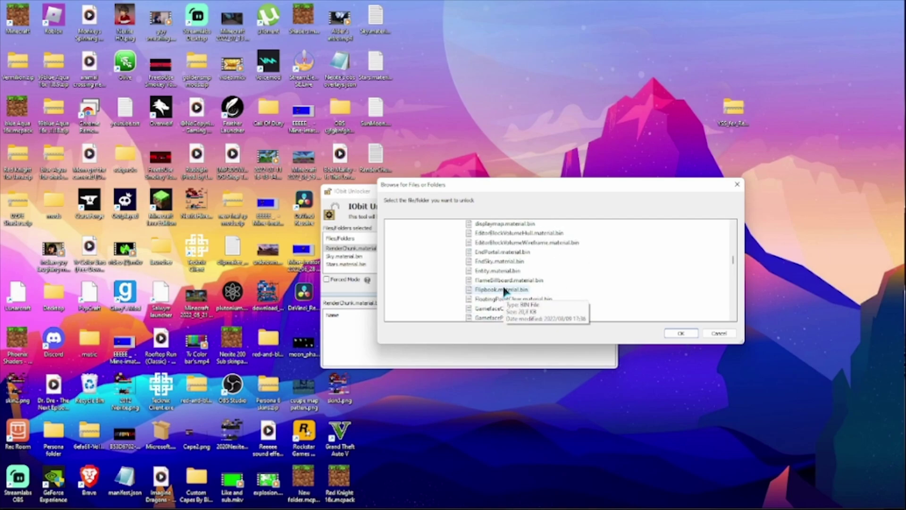
pyautogui.scroll(8, 503, 289)
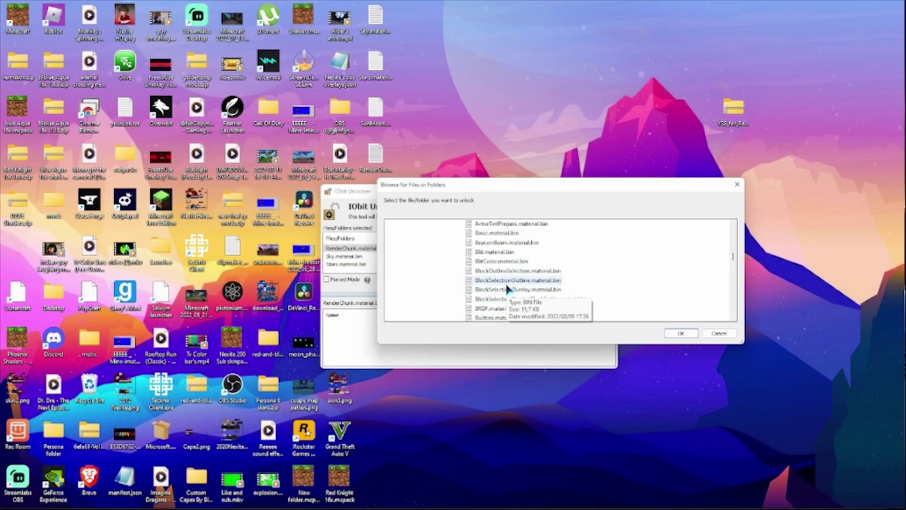
pyautogui.scroll(-10, 507, 289)
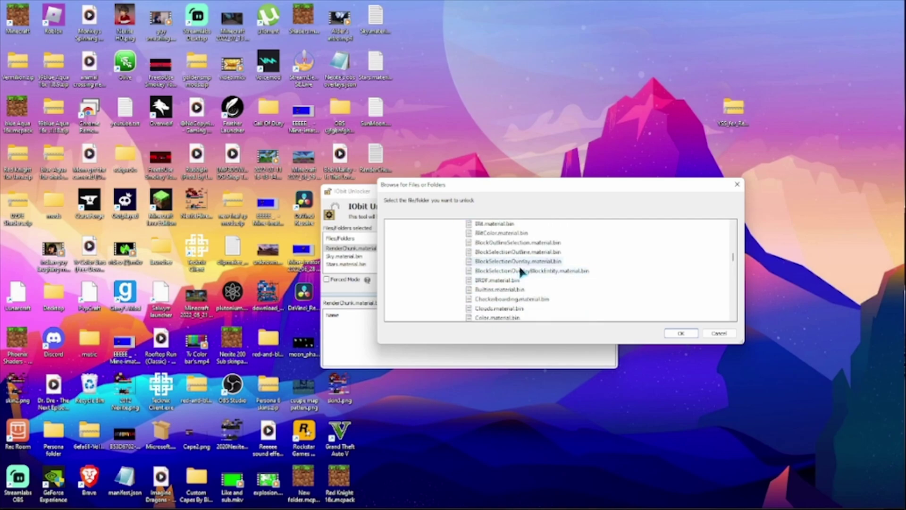
pyautogui.scroll(-5, 561, 267)
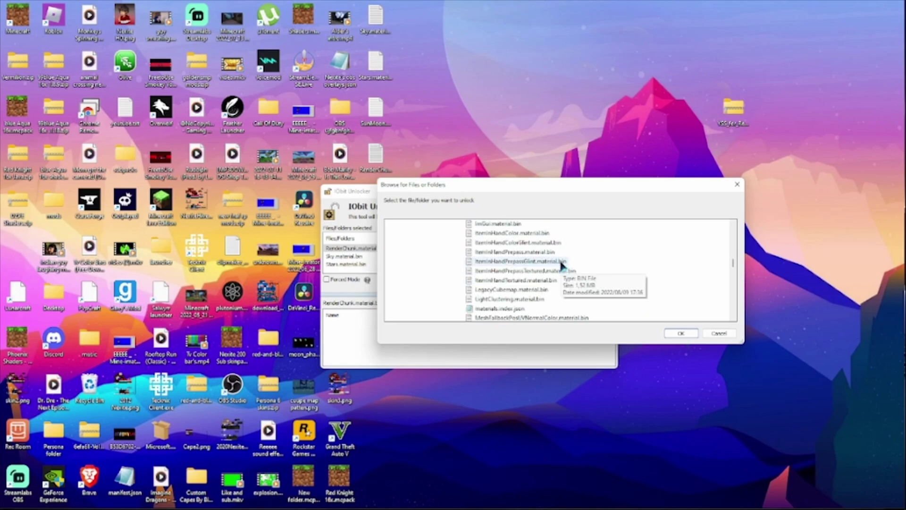
pyautogui.scroll(-5, 561, 263)
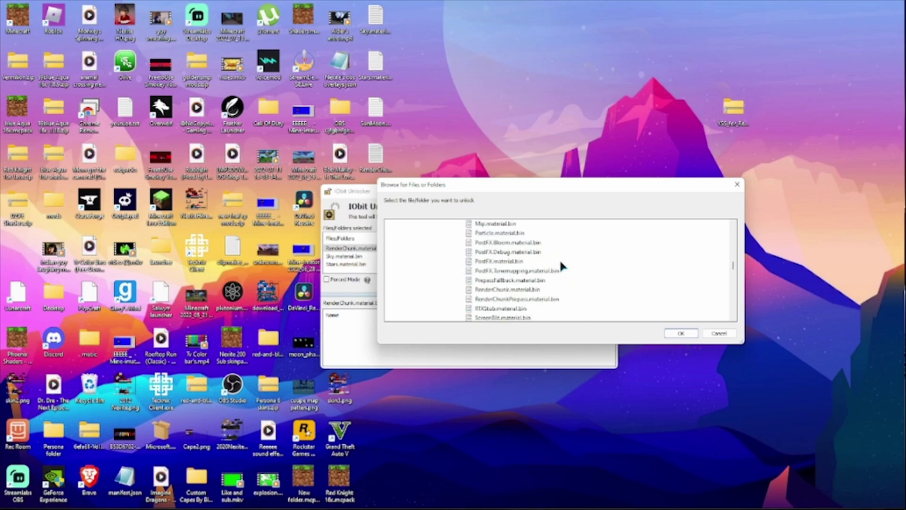
pyautogui.scroll(-1, 562, 268)
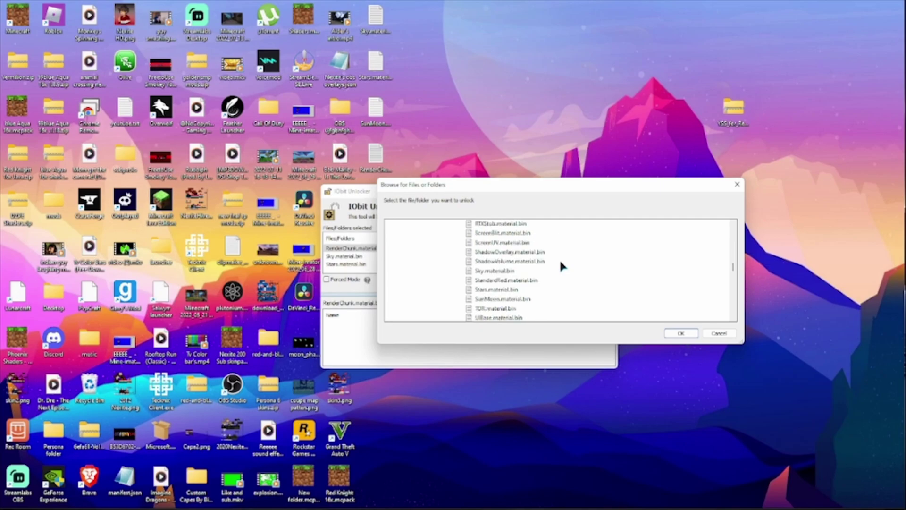
pyautogui.click(682, 333)
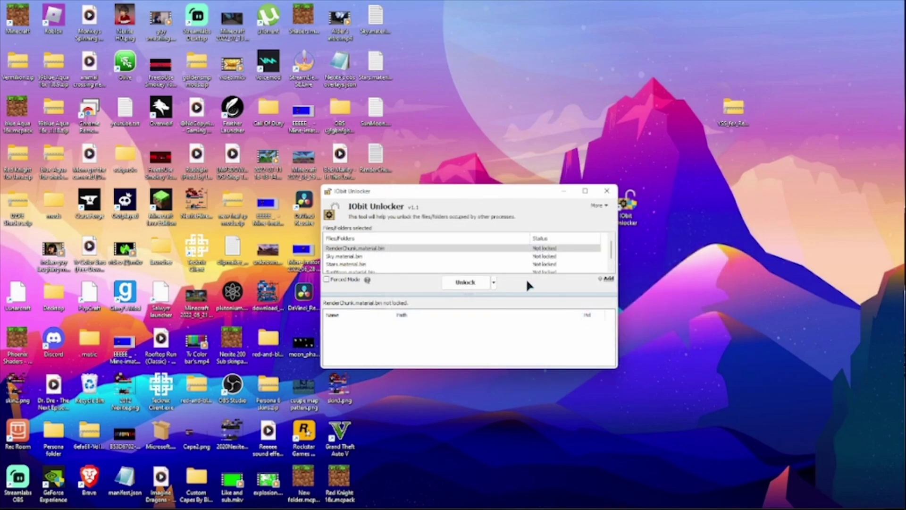
# Unlock & Delete the four original material files, confirming permanent deletion
pyautogui.click(494, 282)
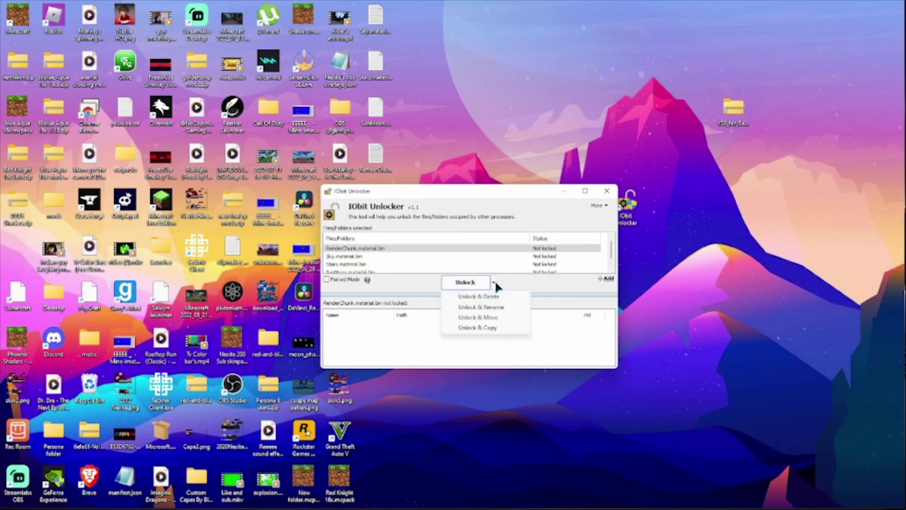
pyautogui.click(503, 301)
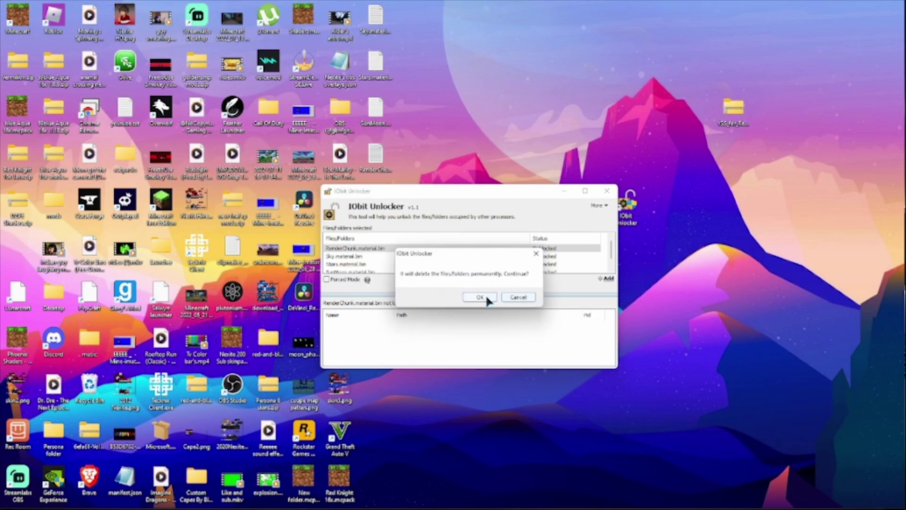
pyautogui.click(486, 296)
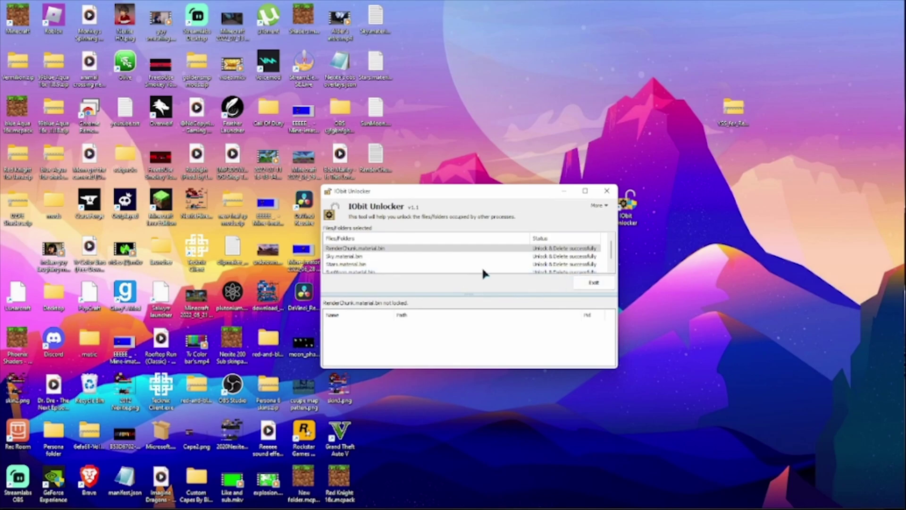
# Dismiss the update offer and drag the new desktop material files into the unlock list
pyautogui.moveTo(451, 188); pyautogui.dragTo(708, 155)
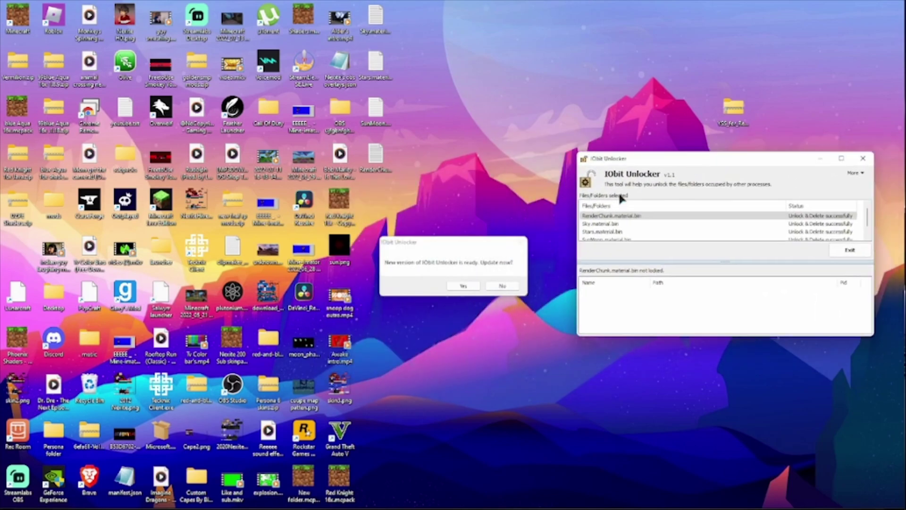
pyautogui.click(497, 282)
pyautogui.moveTo(452, 205); pyautogui.dragTo(376, 19)
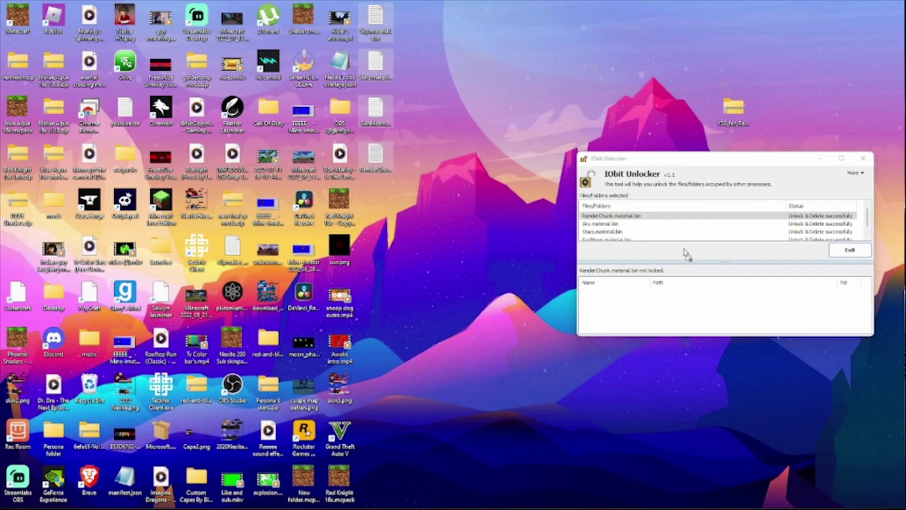
pyautogui.moveTo(686, 254); pyautogui.dragTo(695, 258)
# Unlock & Move the new RenderChunk, SunMoon, Stars and Sky files into MinecraftUWP\data\renderer\materials
pyautogui.click(750, 250)
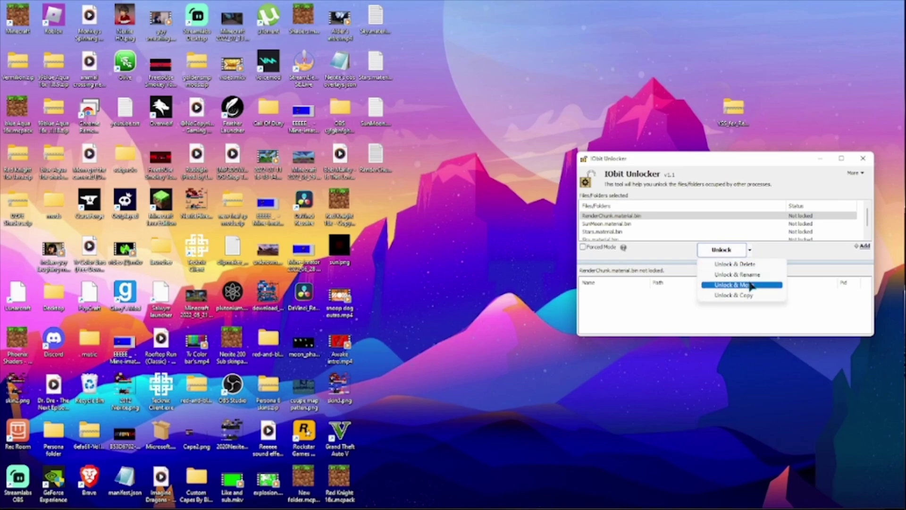
pyautogui.click(748, 285)
pyautogui.doubleClick(437, 307)
pyautogui.scroll(-3, 579, 293)
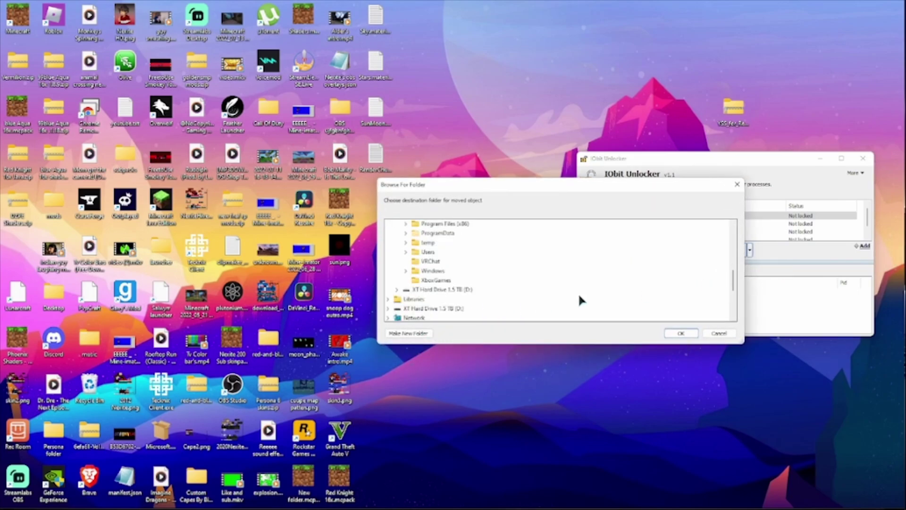
pyautogui.doubleClick(439, 242)
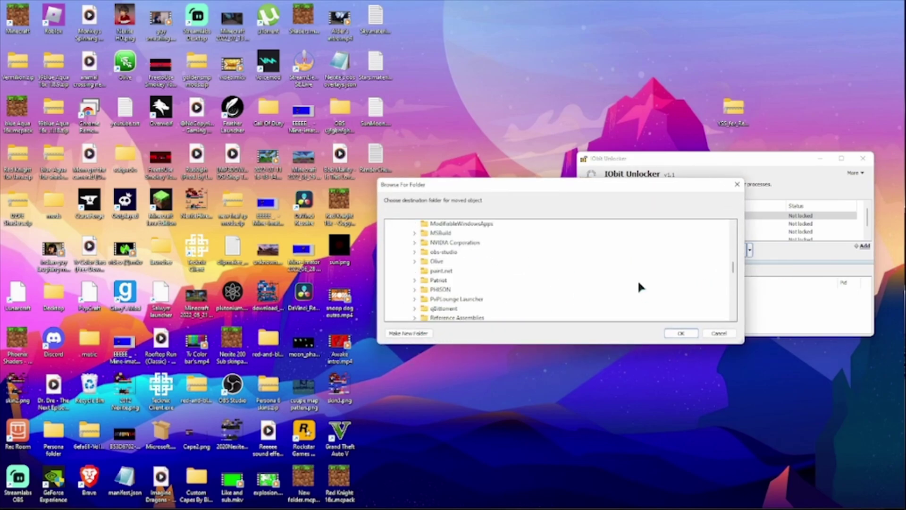
pyautogui.scroll(-2, 638, 280)
pyautogui.doubleClick(447, 251)
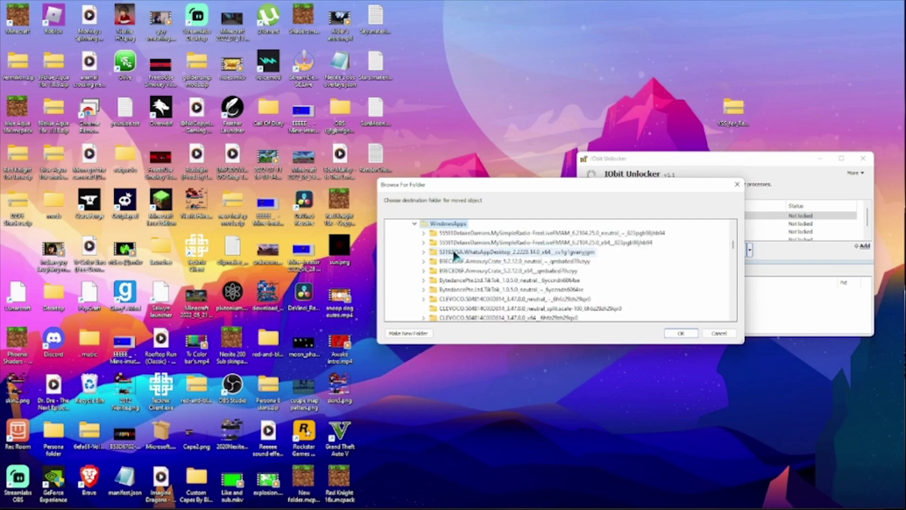
pyautogui.scroll(-3, 593, 272)
pyautogui.scroll(-10, 611, 267)
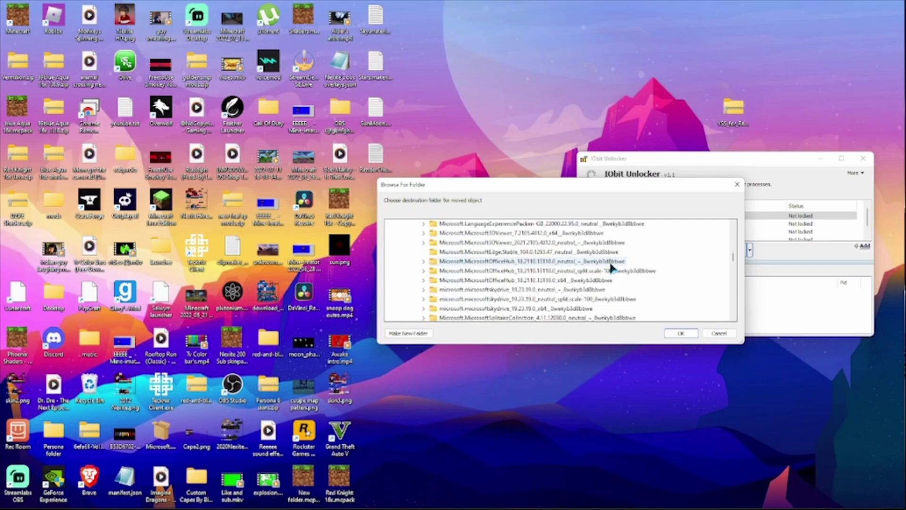
pyautogui.doubleClick(512, 289)
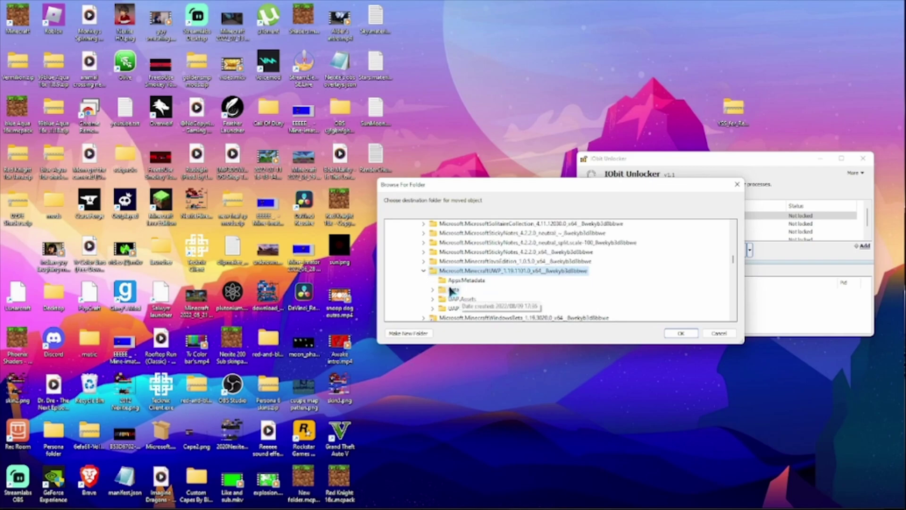
pyautogui.doubleClick(510, 289)
pyautogui.doubleClick(468, 261)
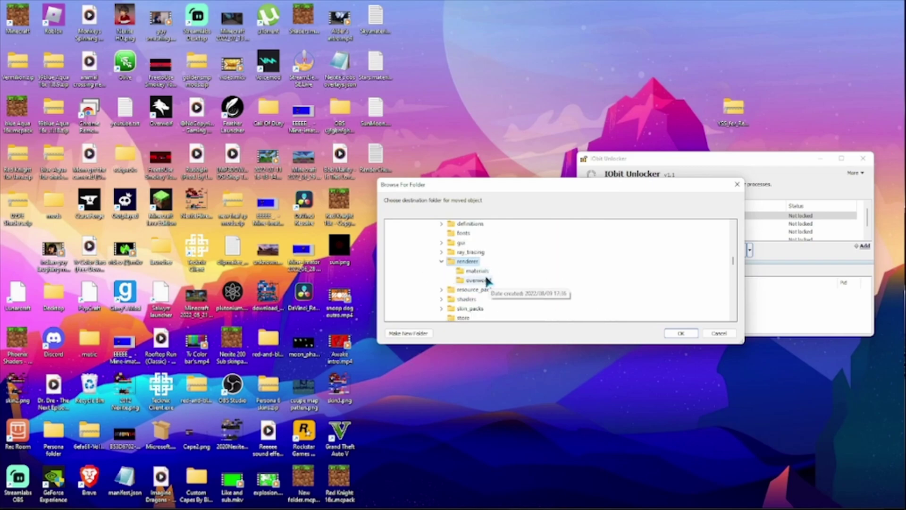
pyautogui.click(477, 271)
pyautogui.click(680, 333)
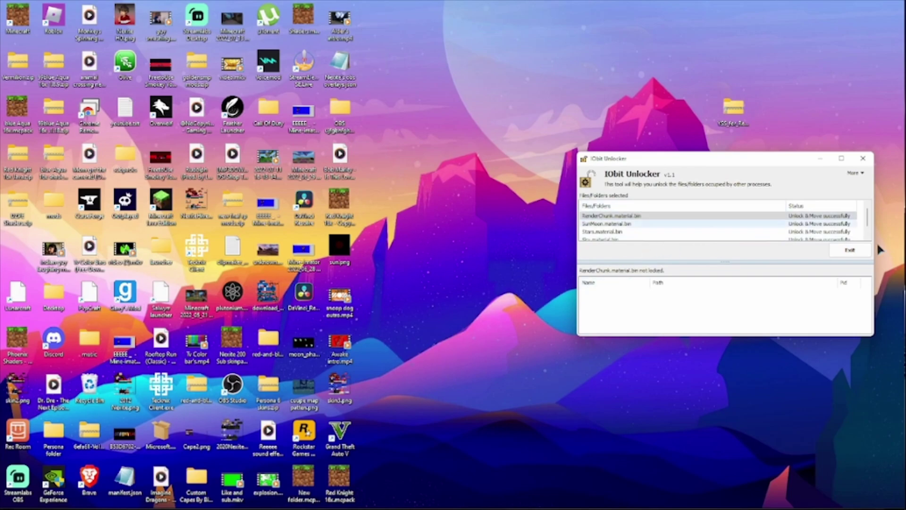
# Exit IObit Unlocker and start Minecraft from its desktop shortcut
pyautogui.click(858, 250)
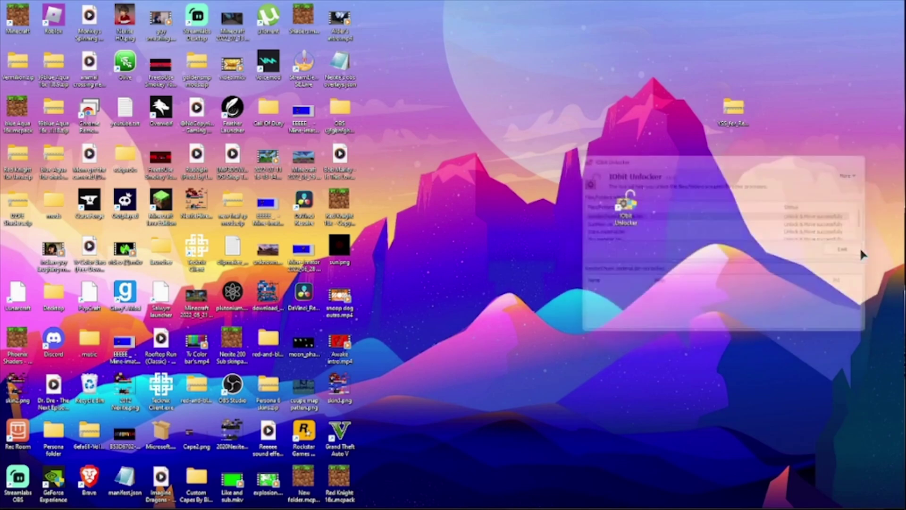
pyautogui.doubleClick(19, 30)
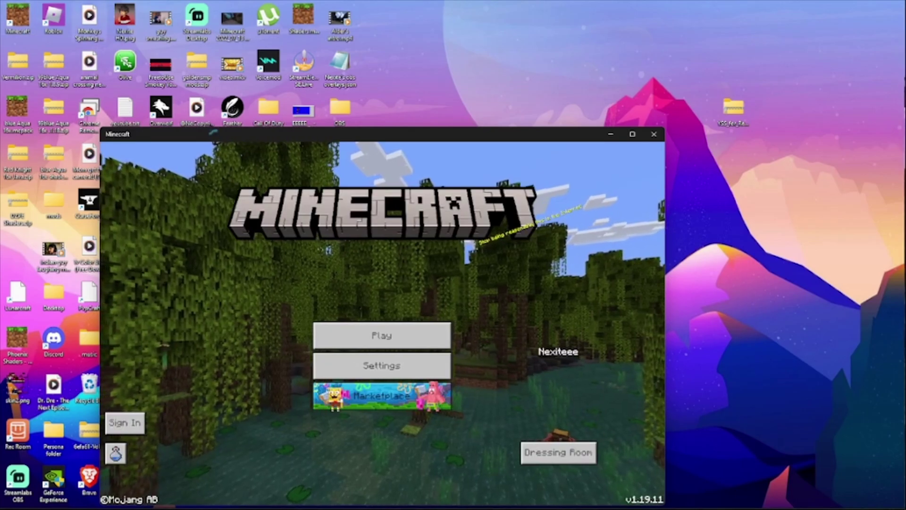
# Maximize the game and join The Hive from Additional Servers on the Servers list
pyautogui.click(387, 335)
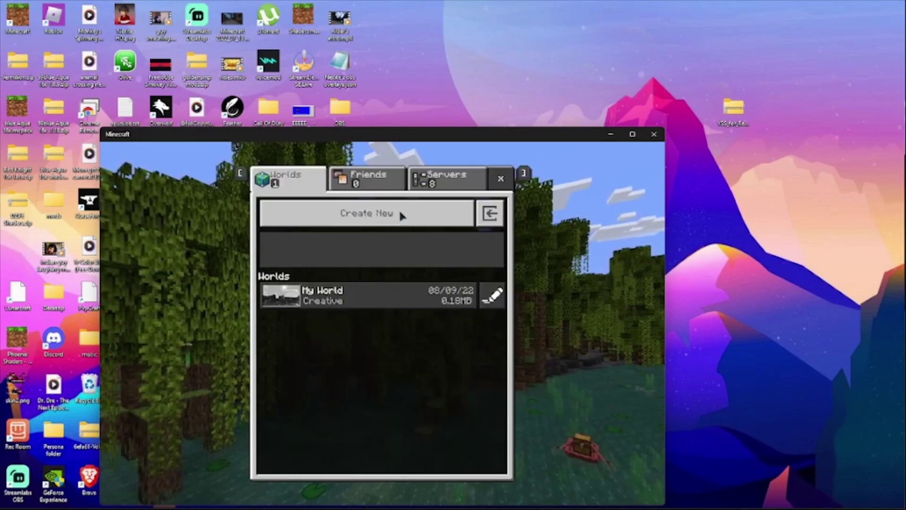
pyautogui.click(632, 134)
pyautogui.click(540, 66)
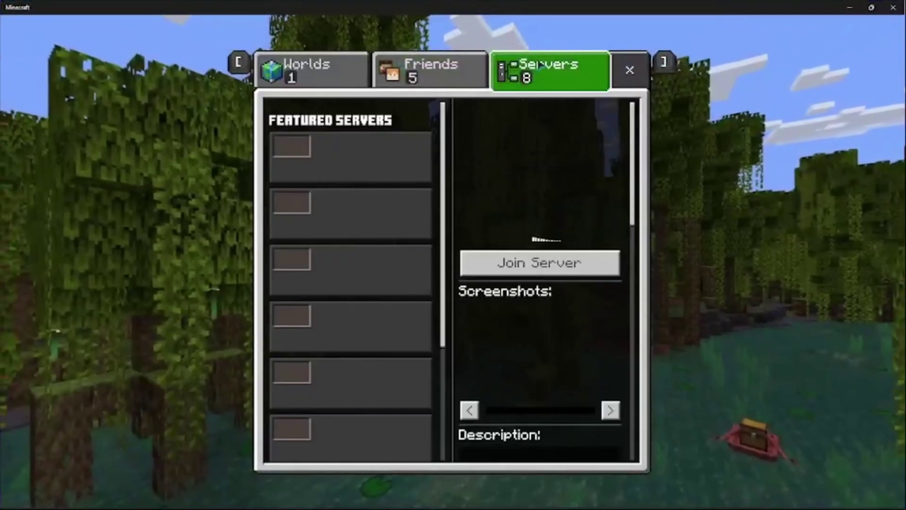
pyautogui.scroll(-3, 349, 283)
pyautogui.click(307, 446)
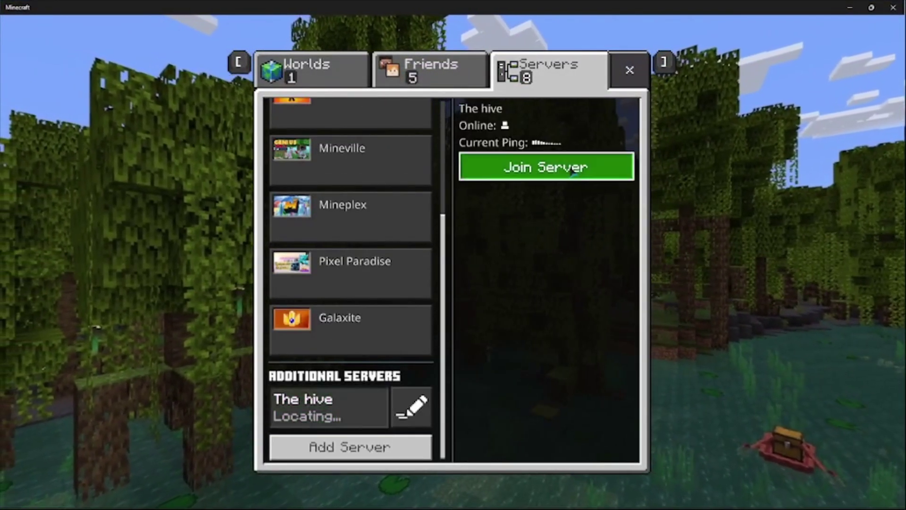
pyautogui.click(573, 173)
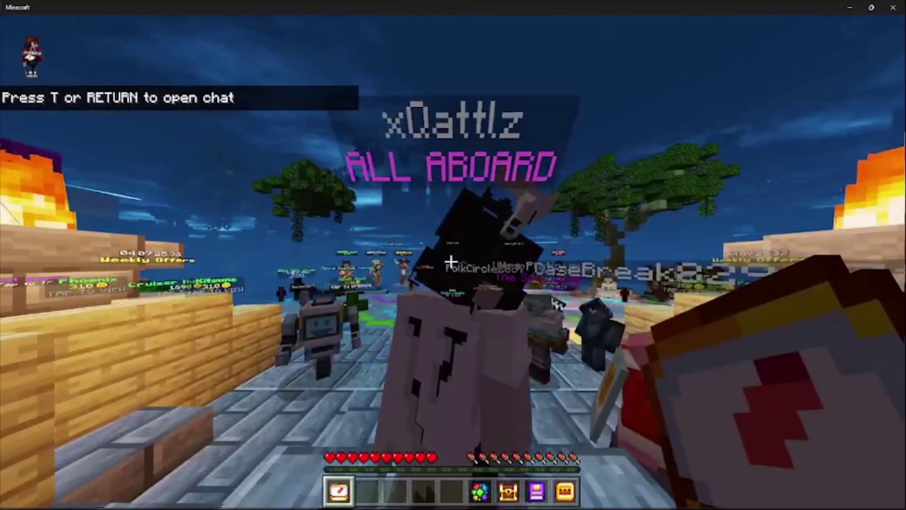
pyautogui.moveTo(451, 261)
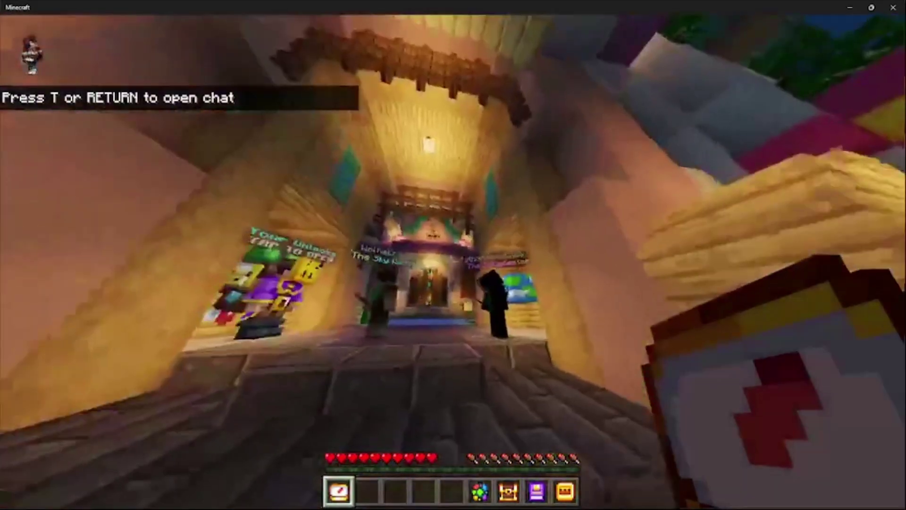